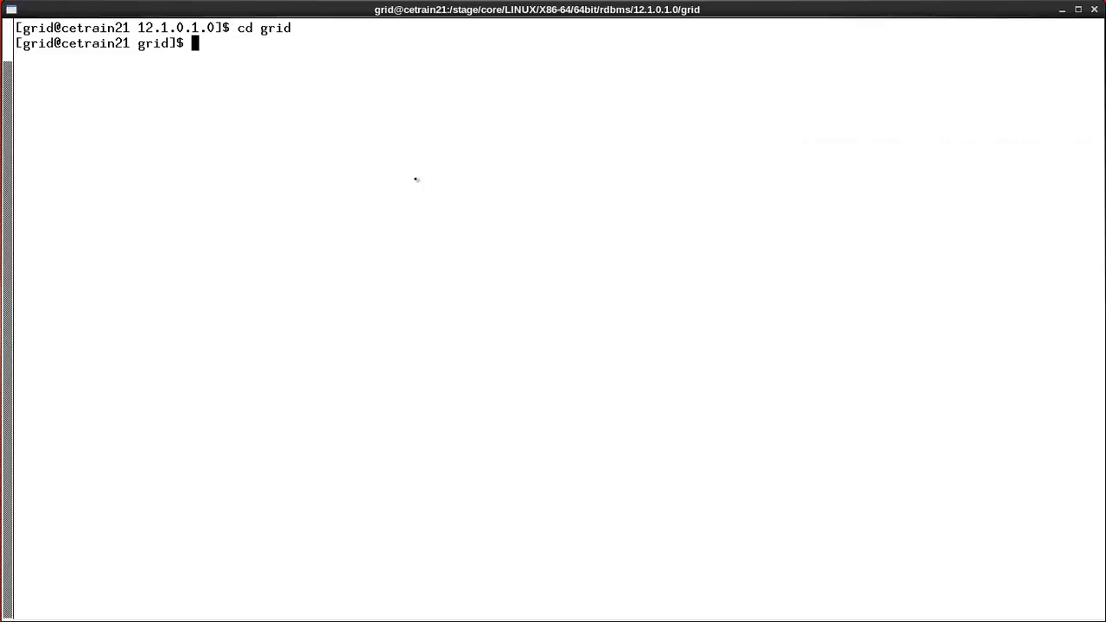
List the shell environment with env, then launch ./runInstaller from the grid folder.
type("env")
key("Return")
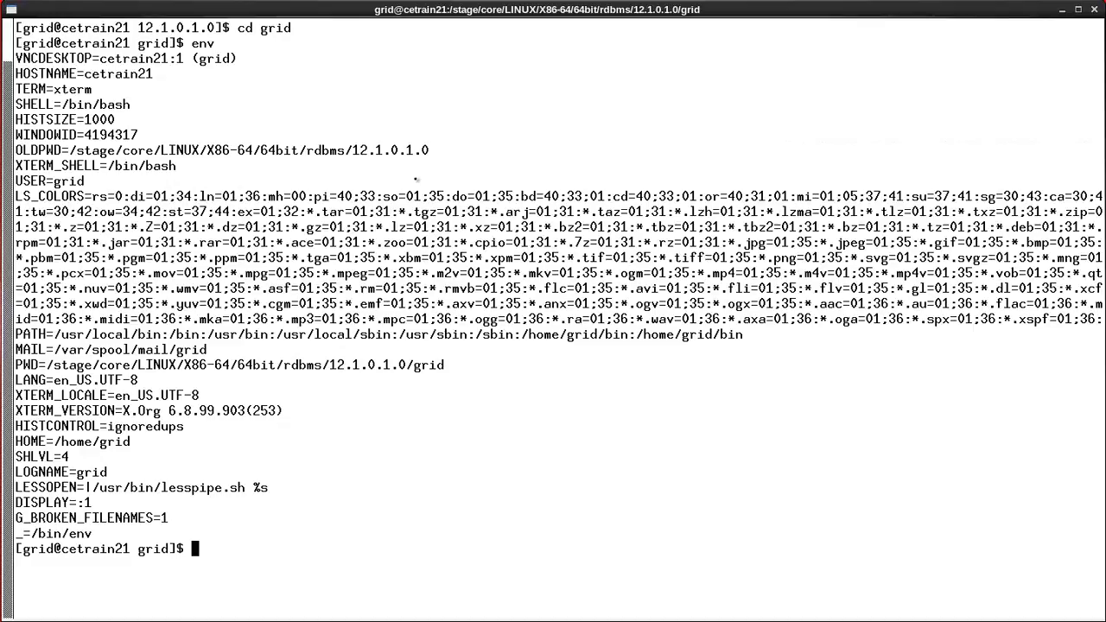
type("./runInstaller")
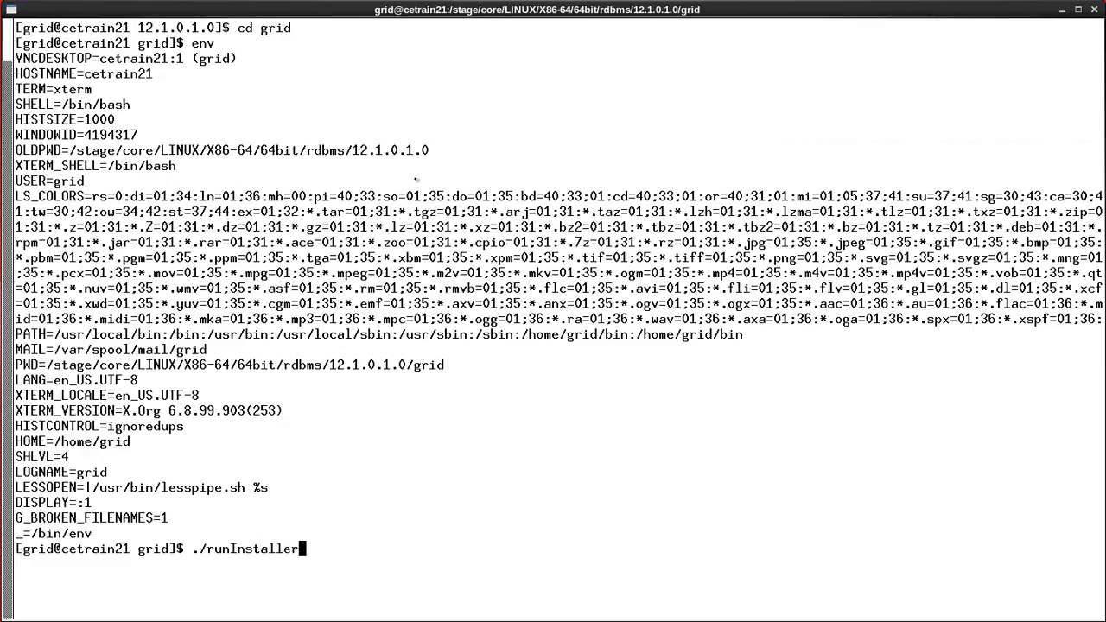
key("Return")
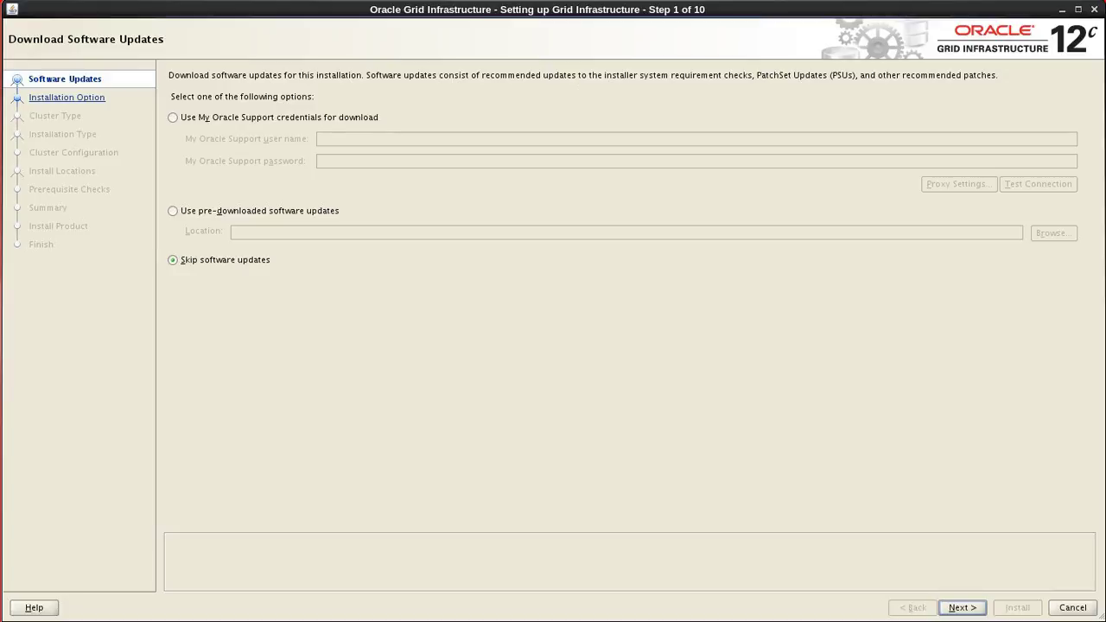
Try the Oracle Support and pre-downloaded update options, then choose Skip software updates and continue.
left_click(184, 121)
left_click(370, 136)
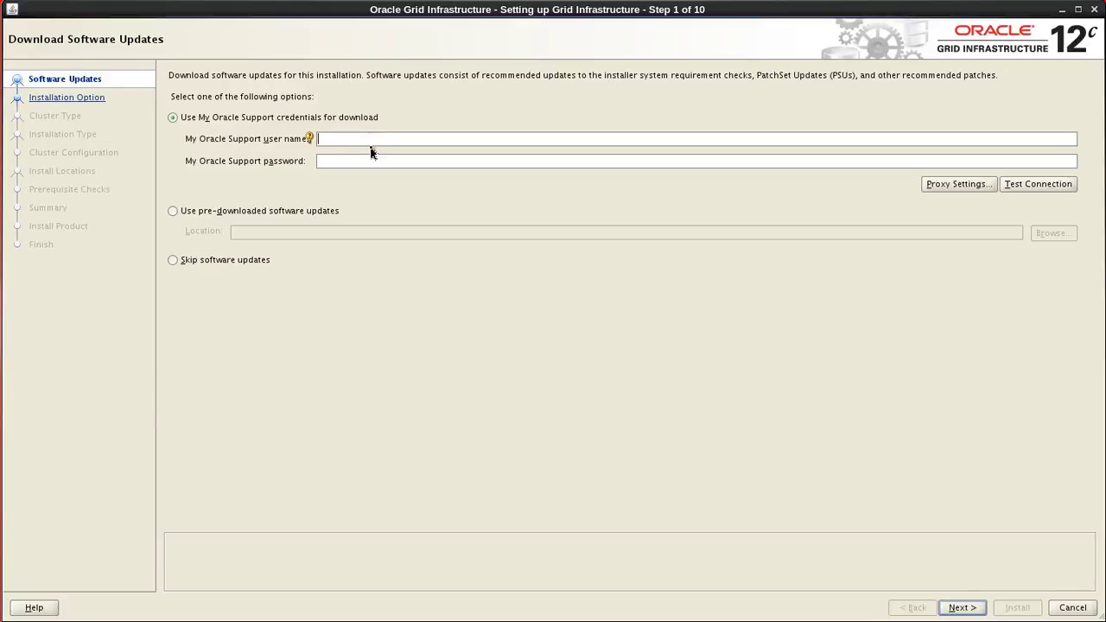
left_click(343, 164)
left_click(175, 211)
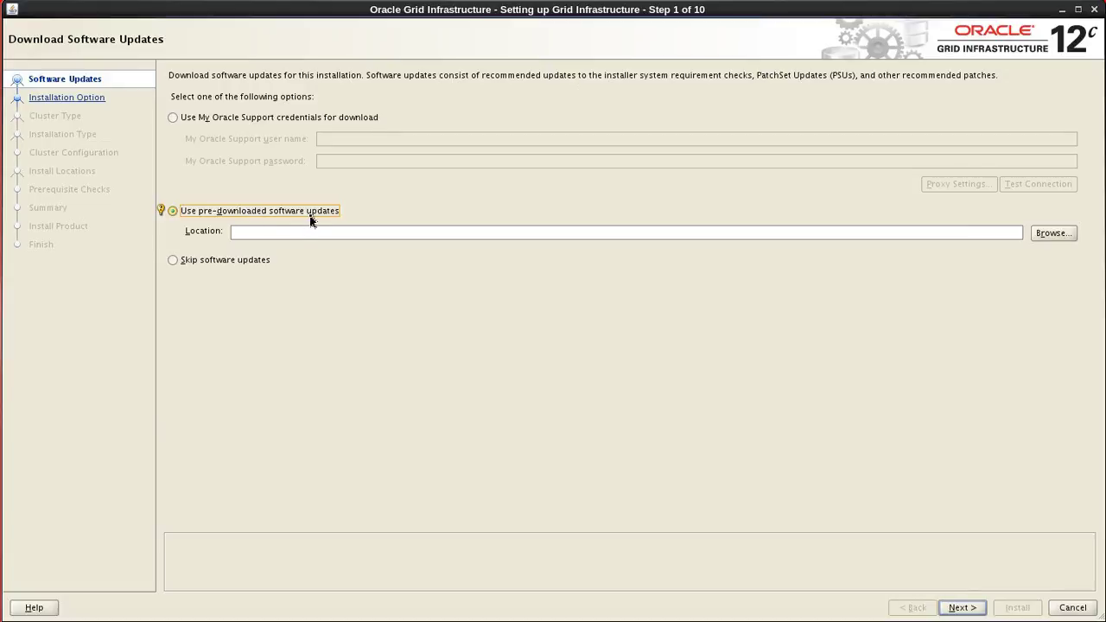
left_click(161, 212)
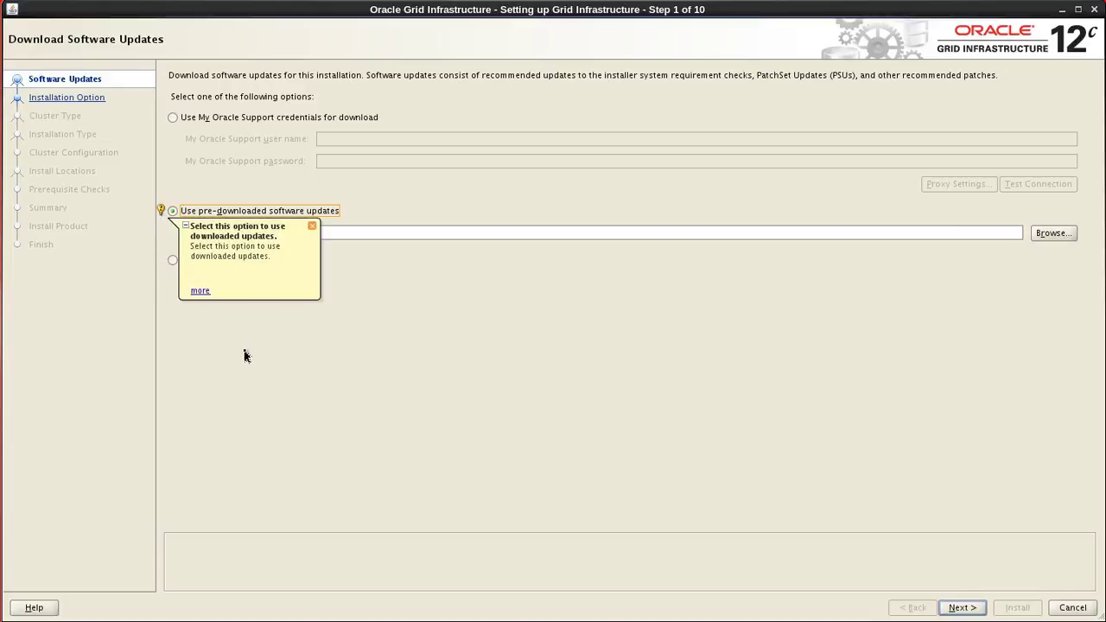
left_click(312, 226)
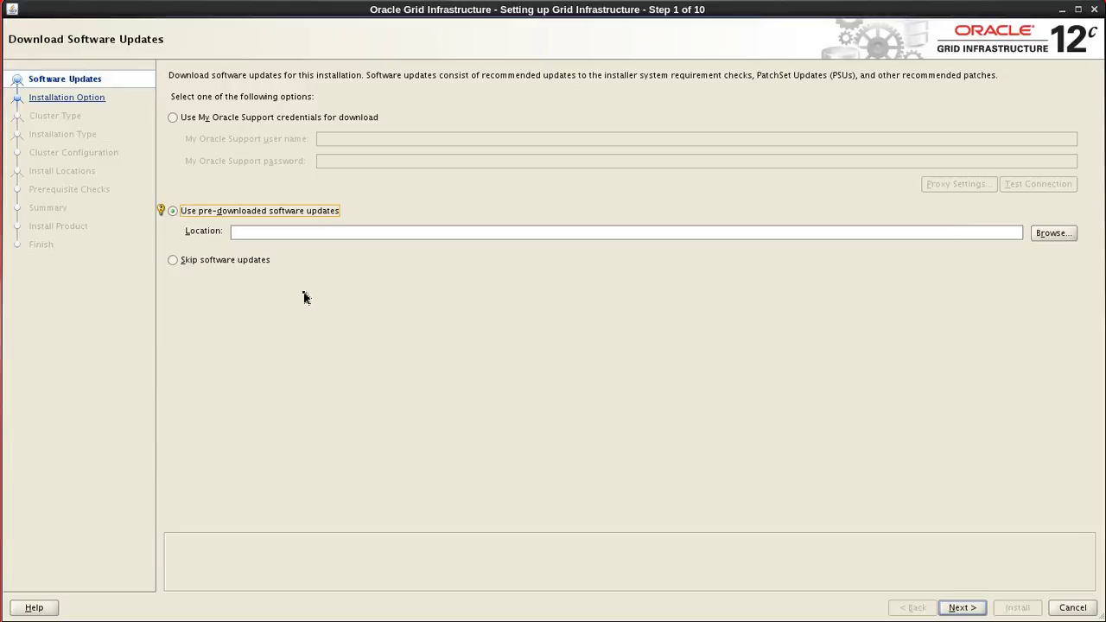
left_click(178, 263)
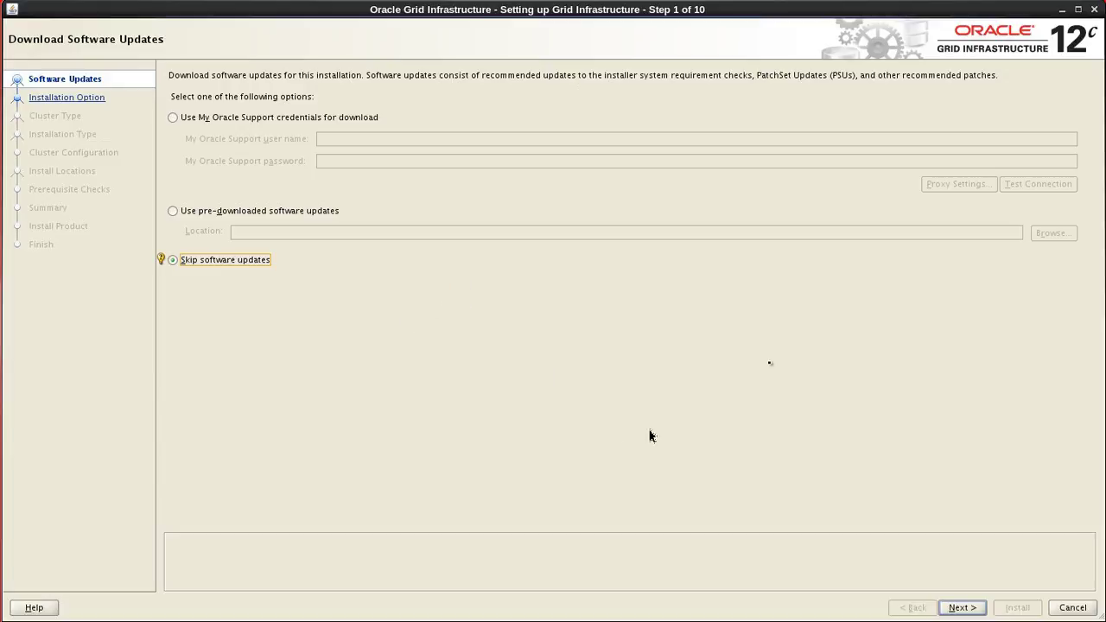
left_click(961, 607)
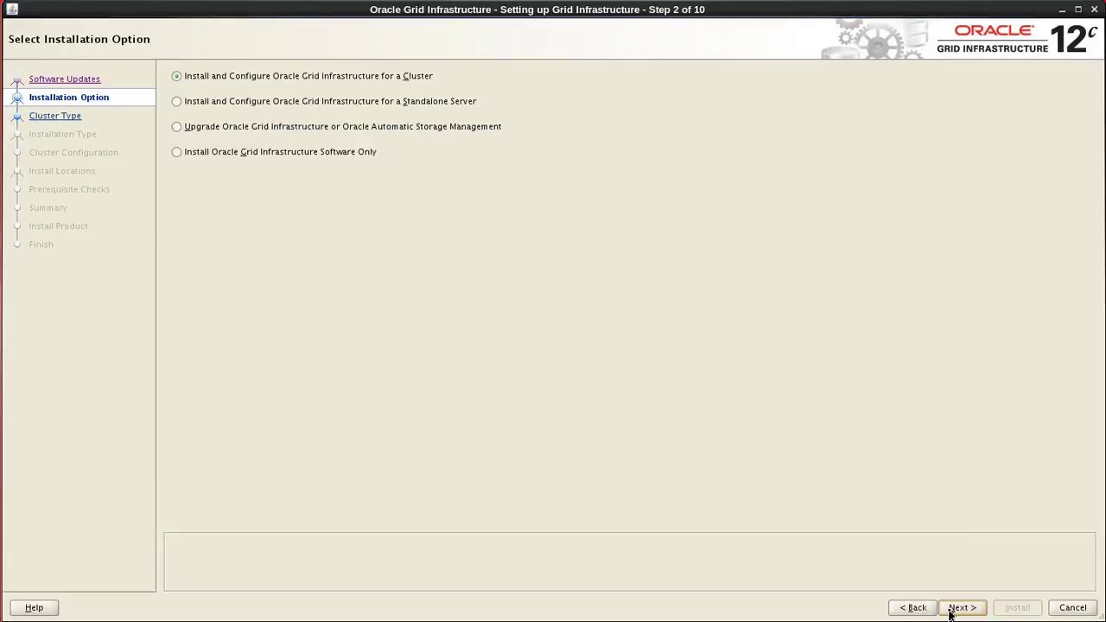
Keep 'Install and Configure Oracle Grid Infrastructure for a Cluster' and a Standard cluster type.
left_click(178, 79)
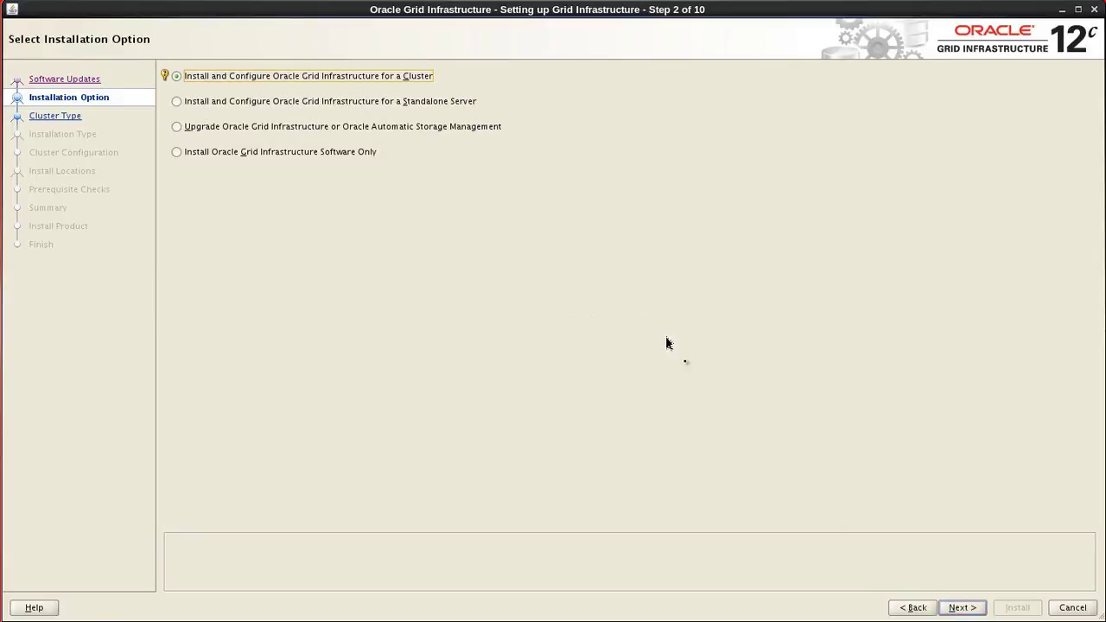
left_click(950, 608)
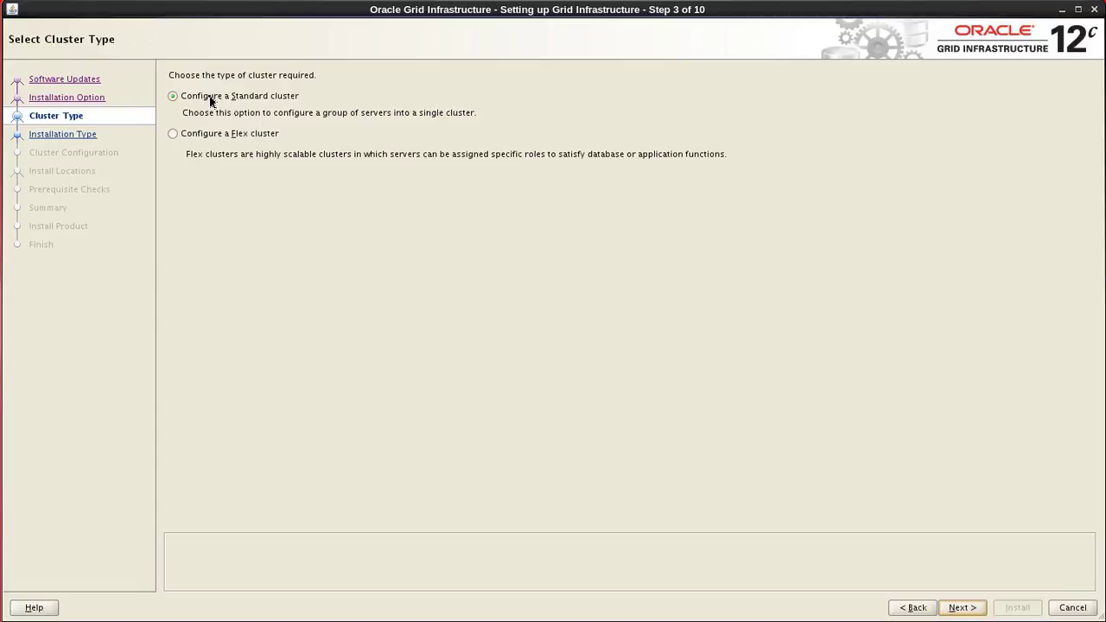
left_click(210, 97)
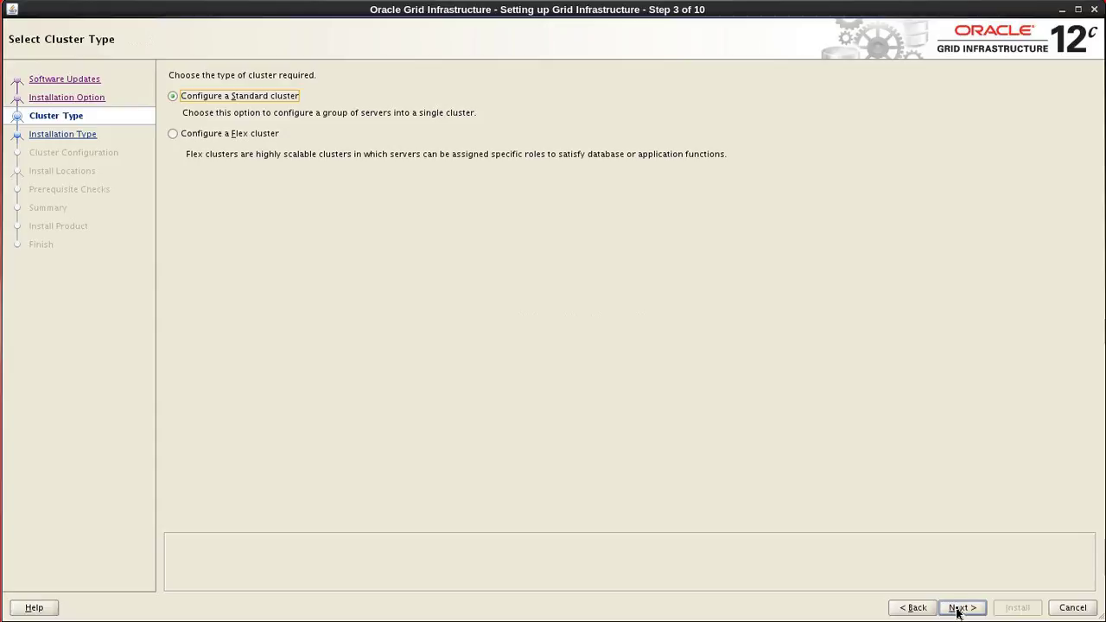
Choose Advanced Installation and keep English as the selected product language.
left_click(959, 609)
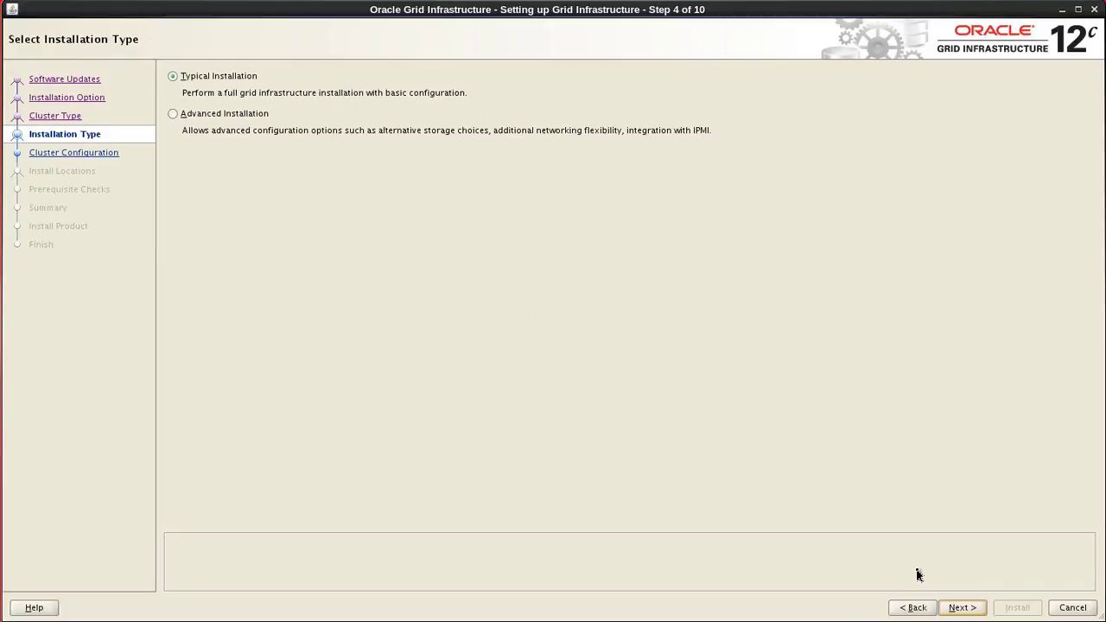
left_click(227, 113)
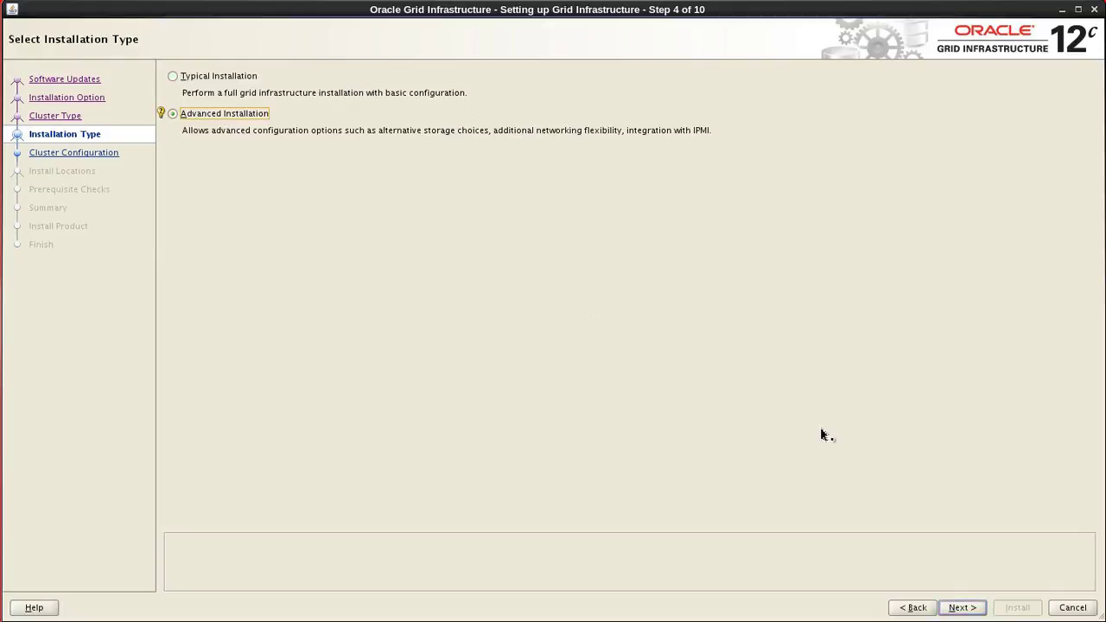
left_click(955, 608)
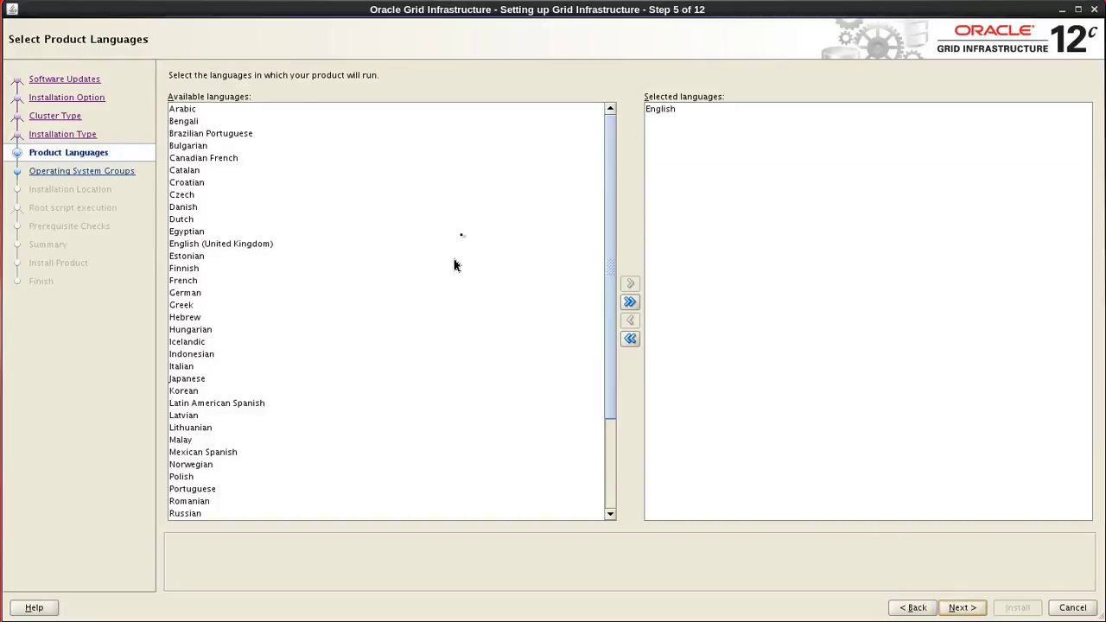
left_click(672, 110)
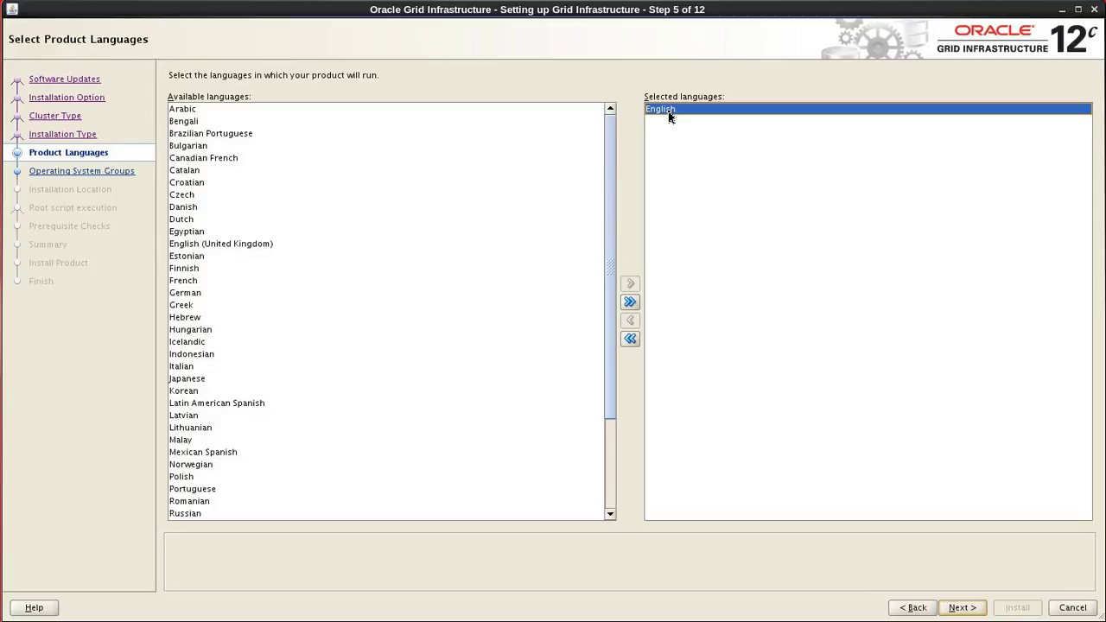
left_click(965, 609)
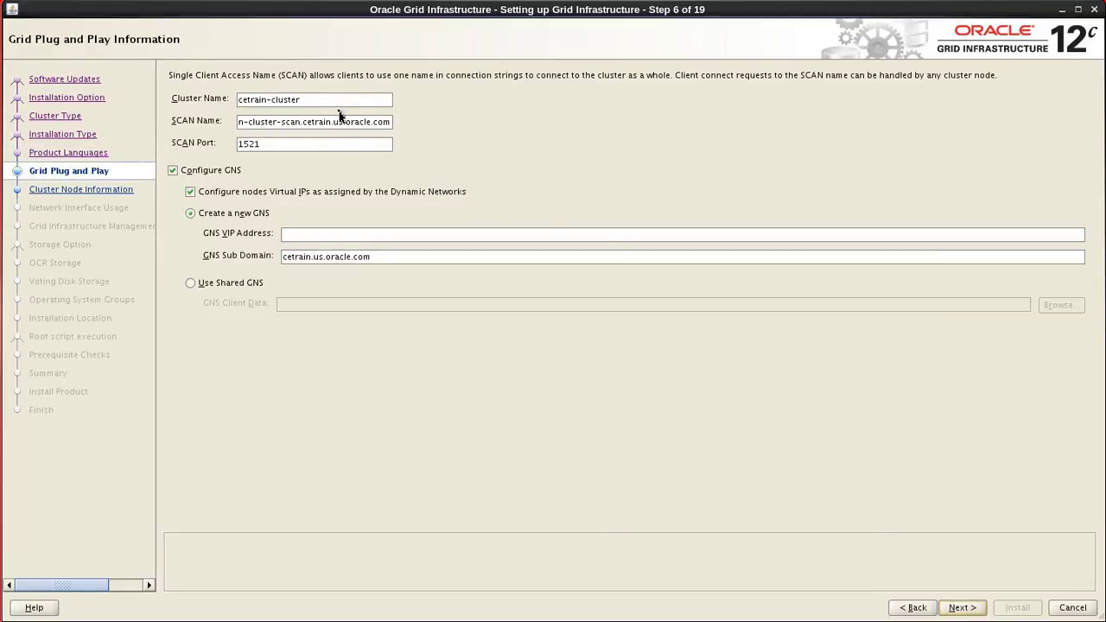
Replace the existing cluster name with cetainclu11.
left_click_drag(330, 102, 255, 103)
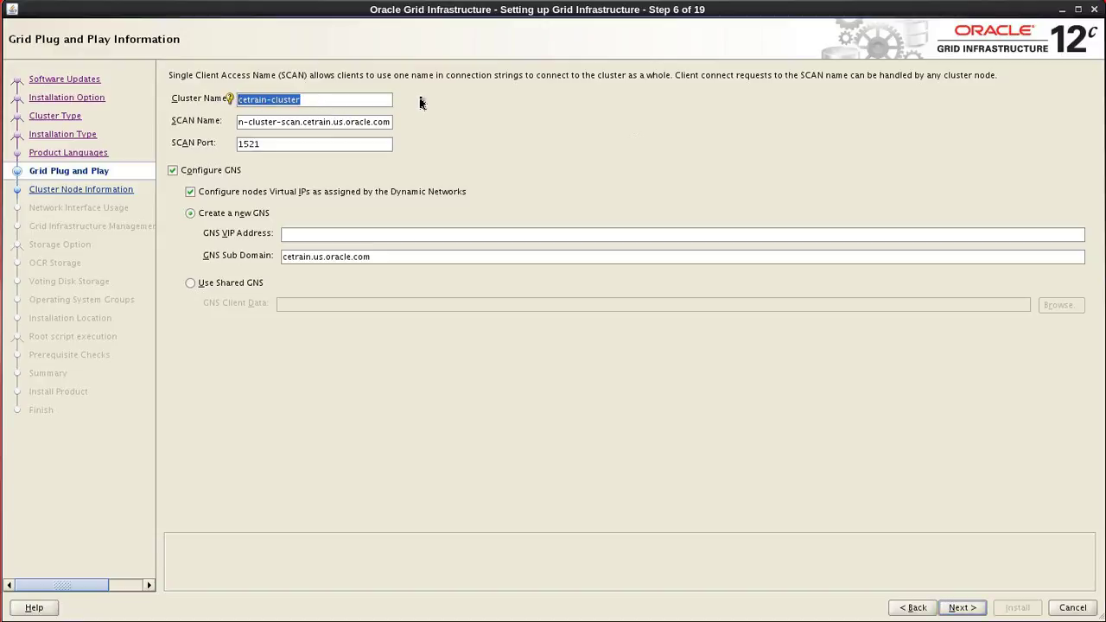
key("BackSpace")
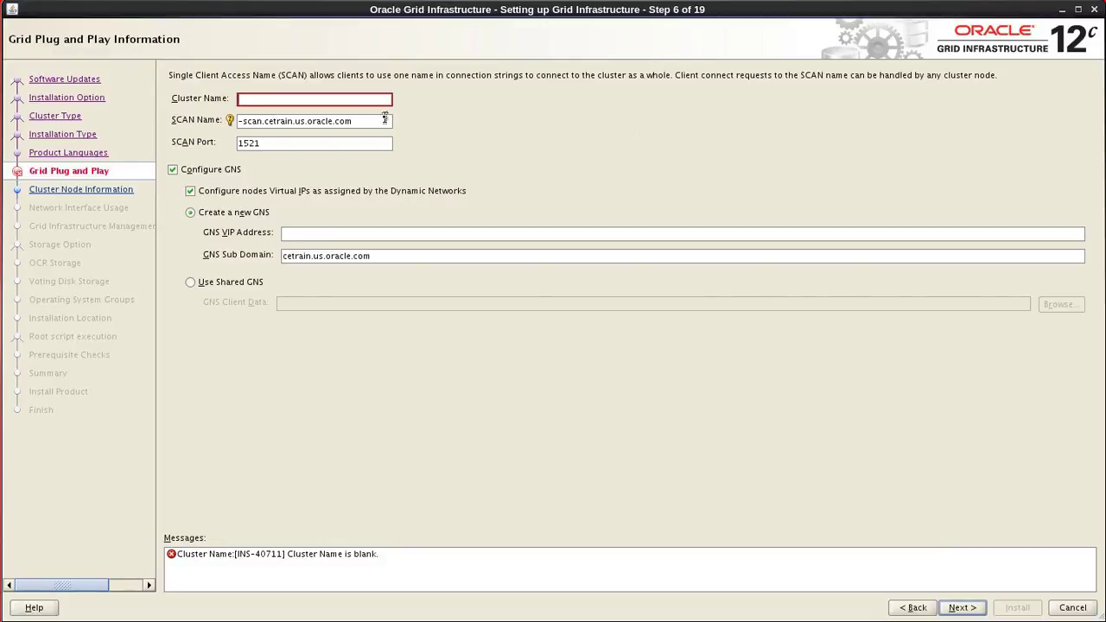
type("ce")
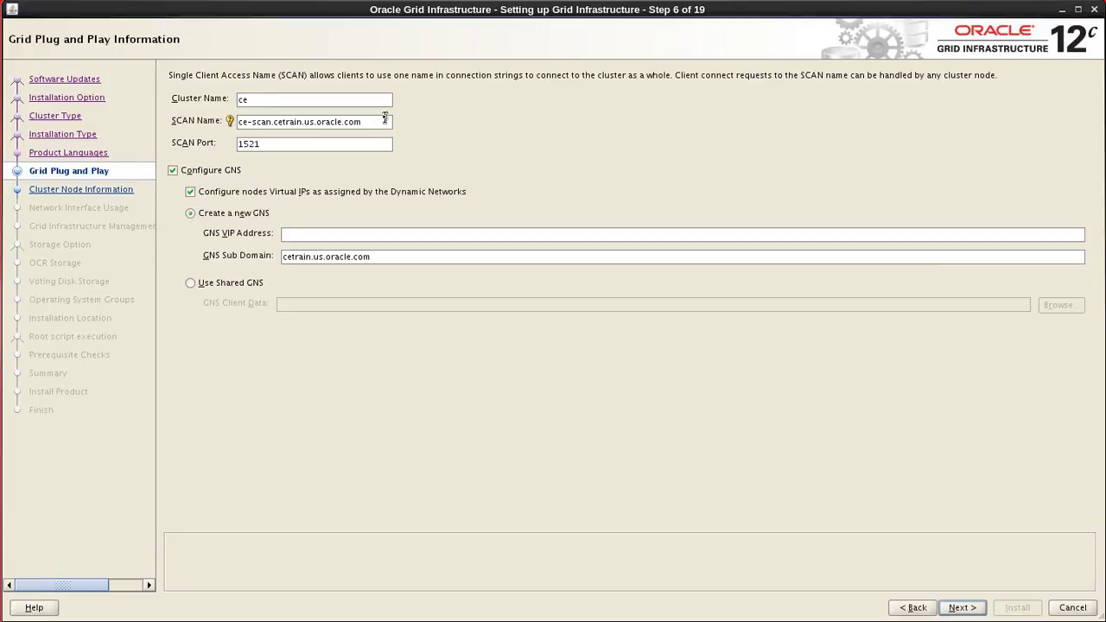
type("tr")
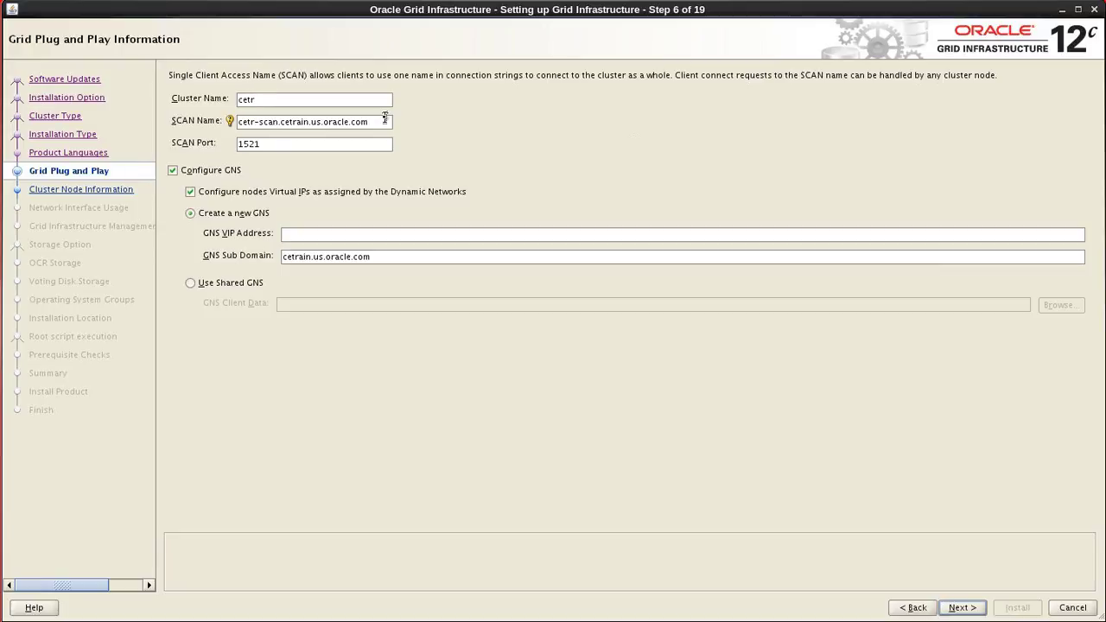
type("ain")
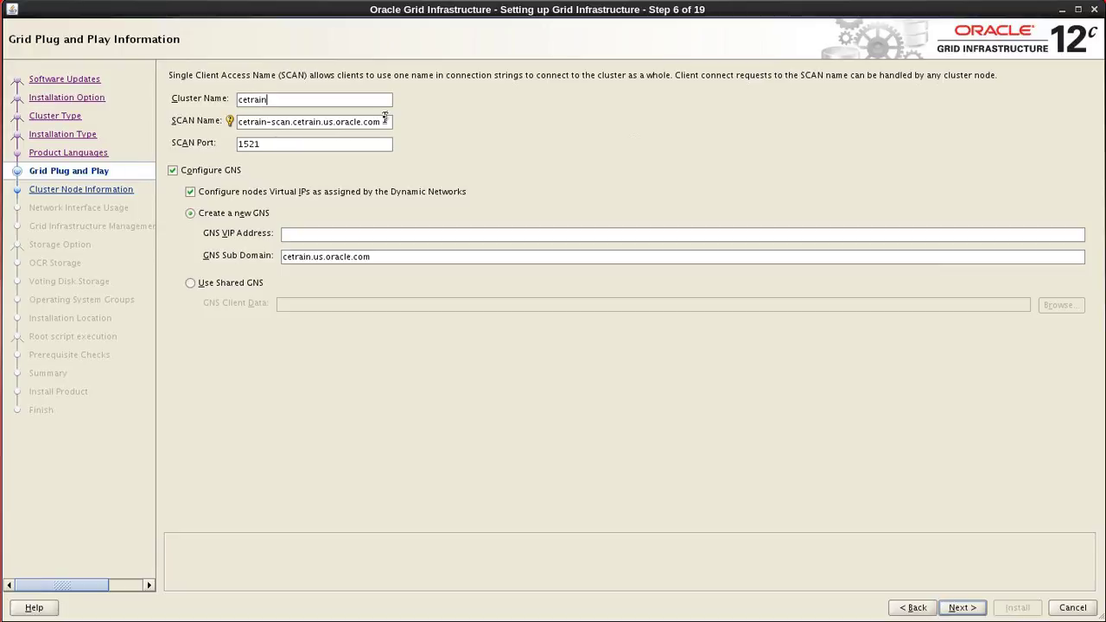
type("clu11")
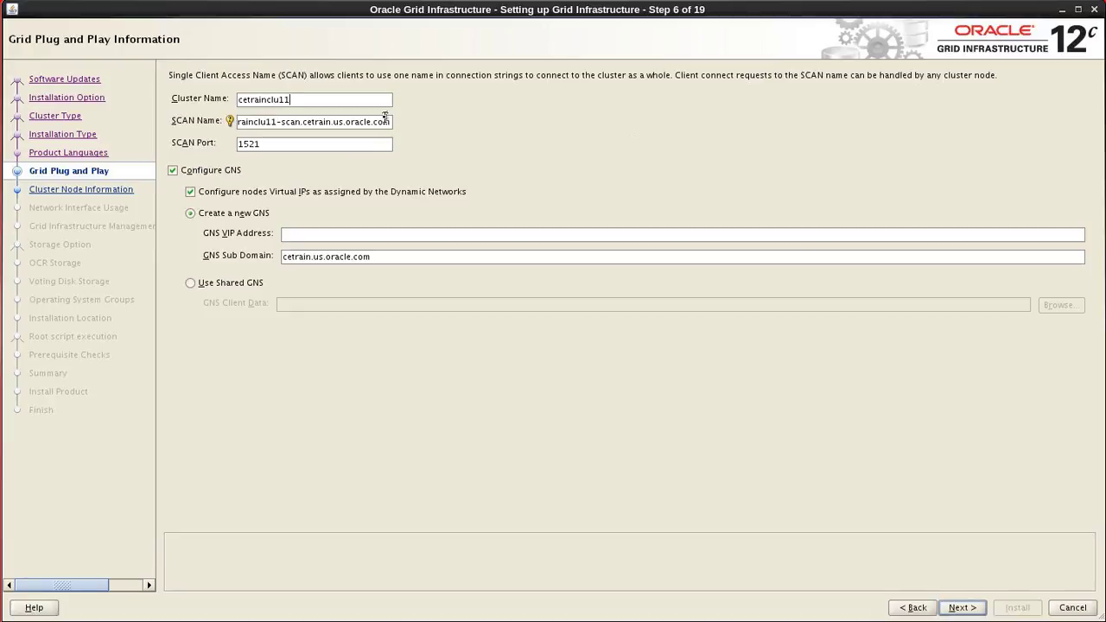
Set the SCAN name to cetrain-scan11.us.oracle.com, turn off GNS, and continue.
left_click_drag(377, 121, 234, 120)
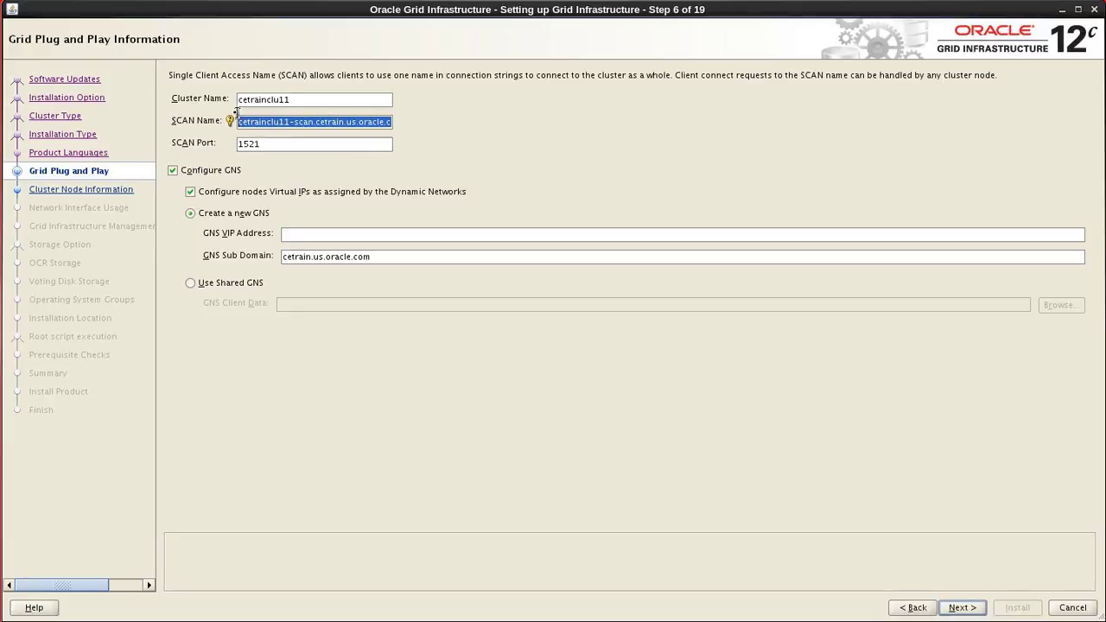
key("BackSpace")
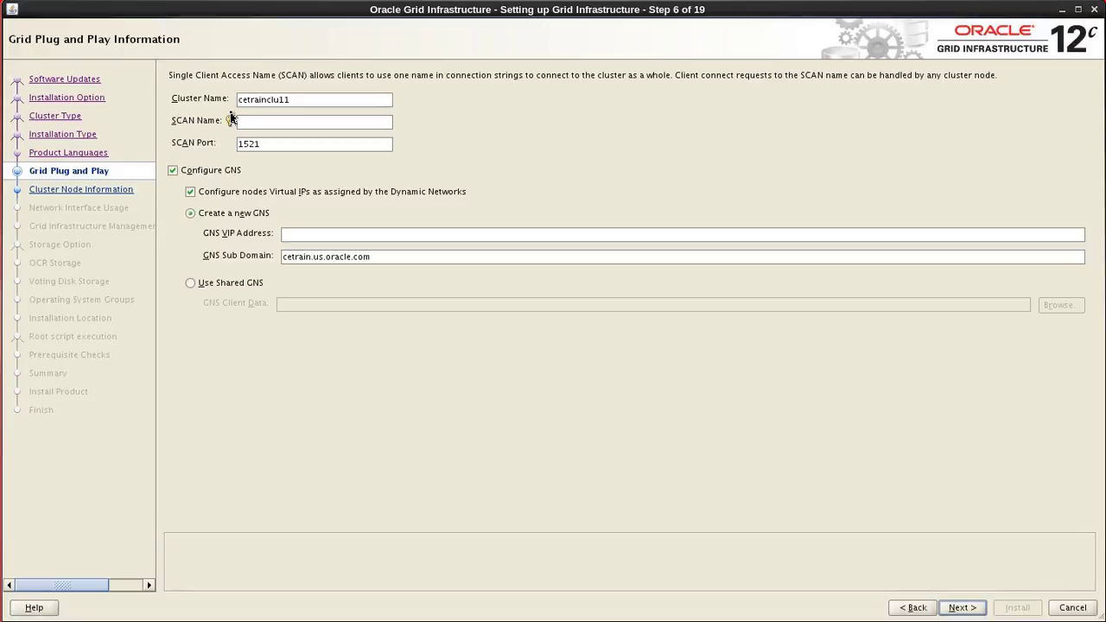
type("cetrain-scan11.us.oracle.com")
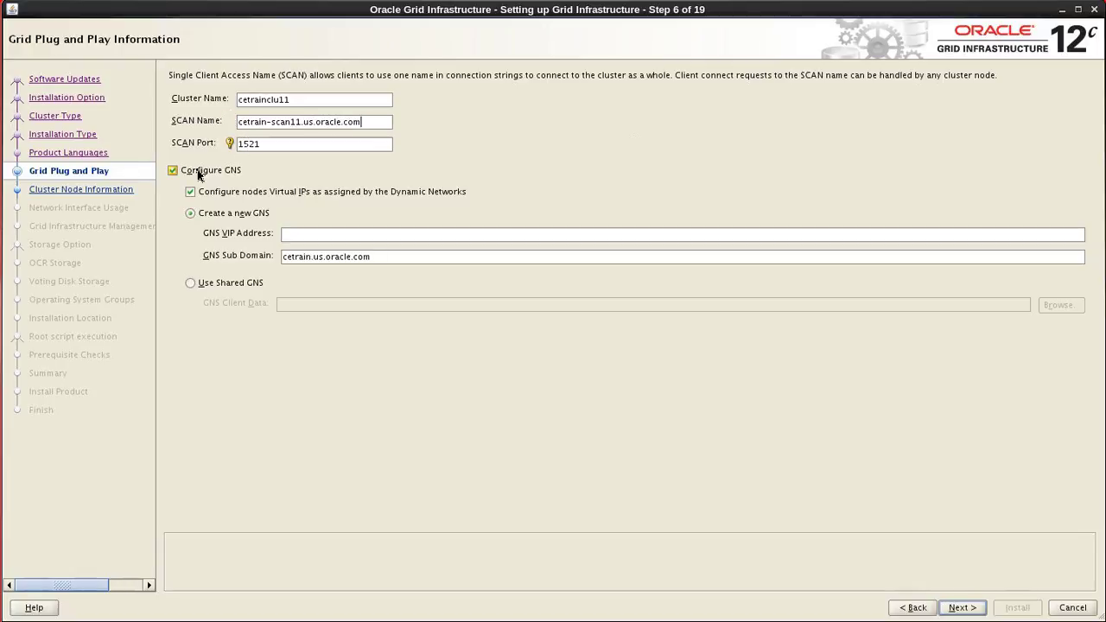
left_click(173, 171)
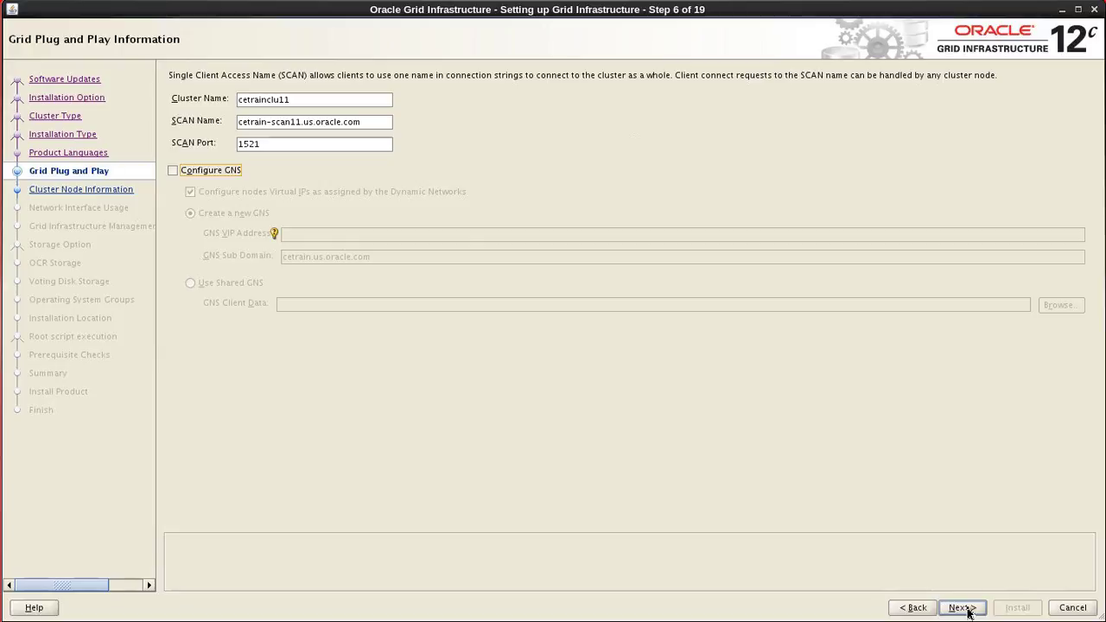
left_click(961, 608)
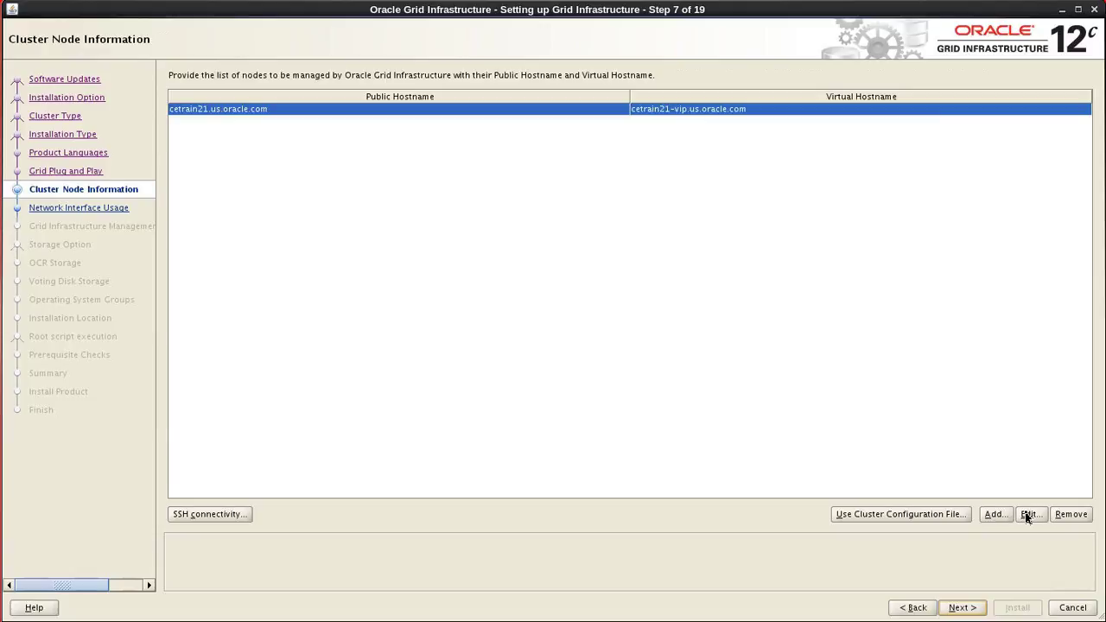
Edit node cetrain21, shortening its virtual hostname from cetrain21-vip to cetrain21-v.us.oracle.com.
left_click(1029, 514)
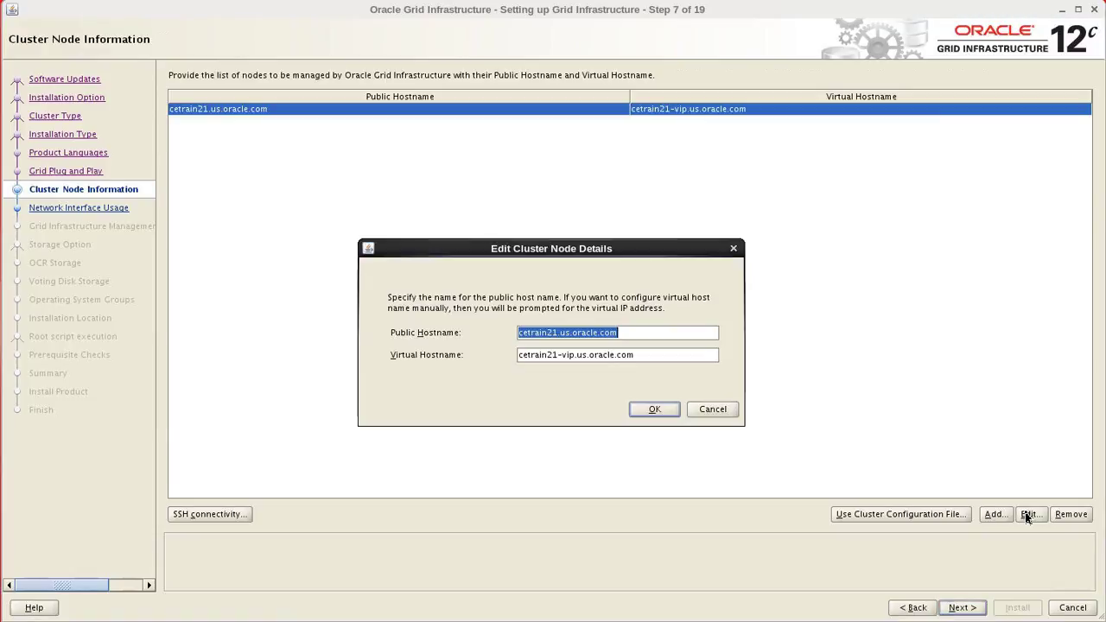
left_click(575, 355)
key("BackSpace")
key("BackSpace")
left_click(653, 411)
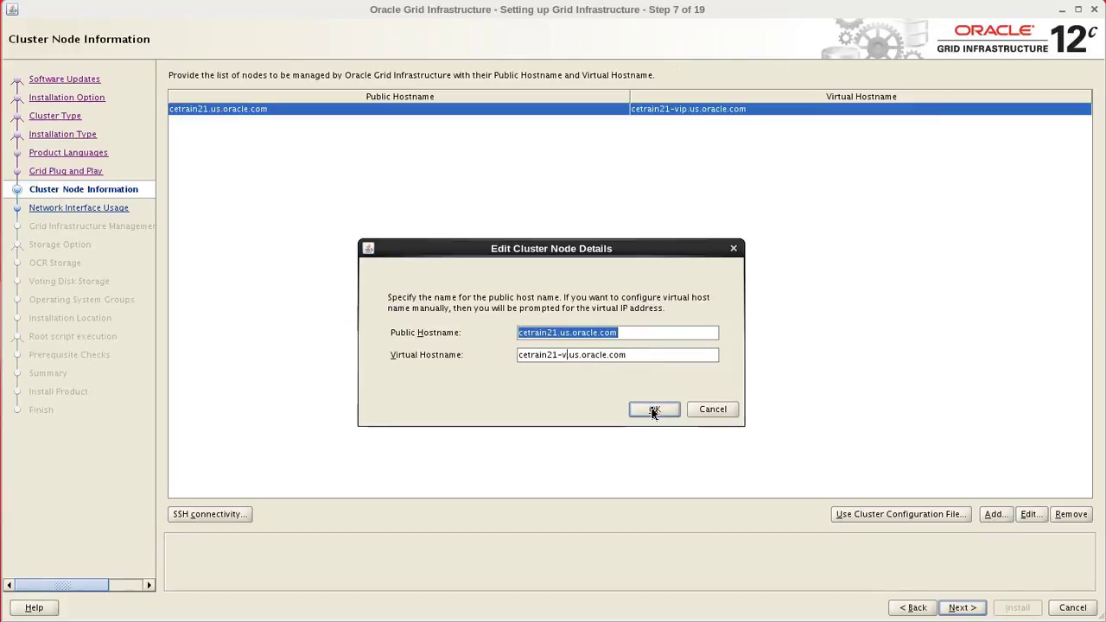
left_click(653, 411)
Apply the cetrain21 edit and add node cetrain22.us.oracle.com with virtual hostname cetrain22-v.us.oracle.com.
left_click(651, 409)
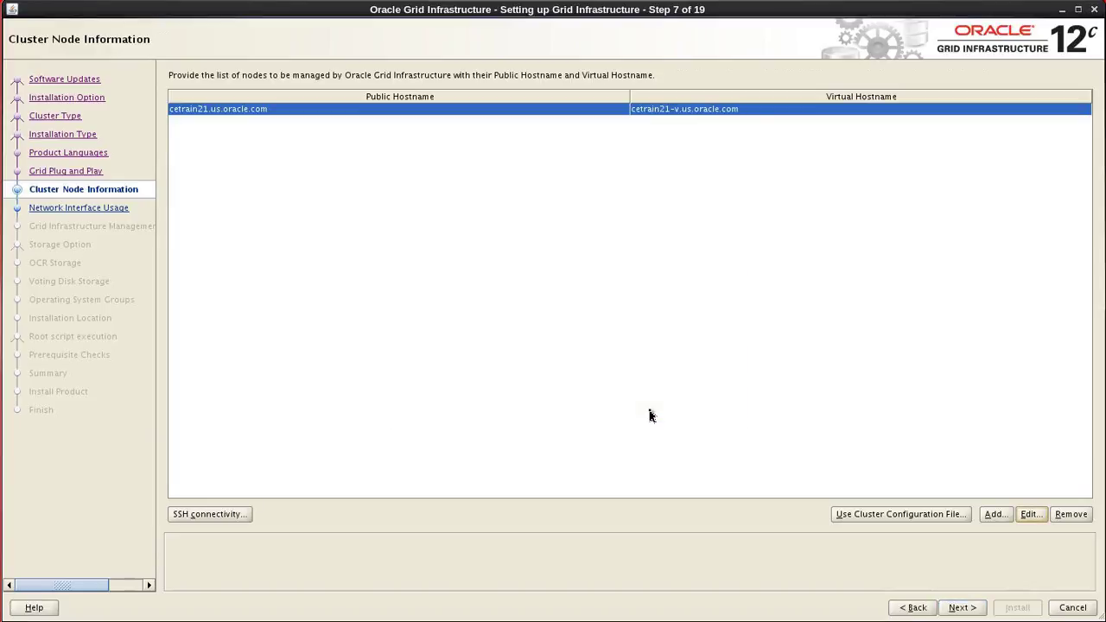
left_click(994, 514)
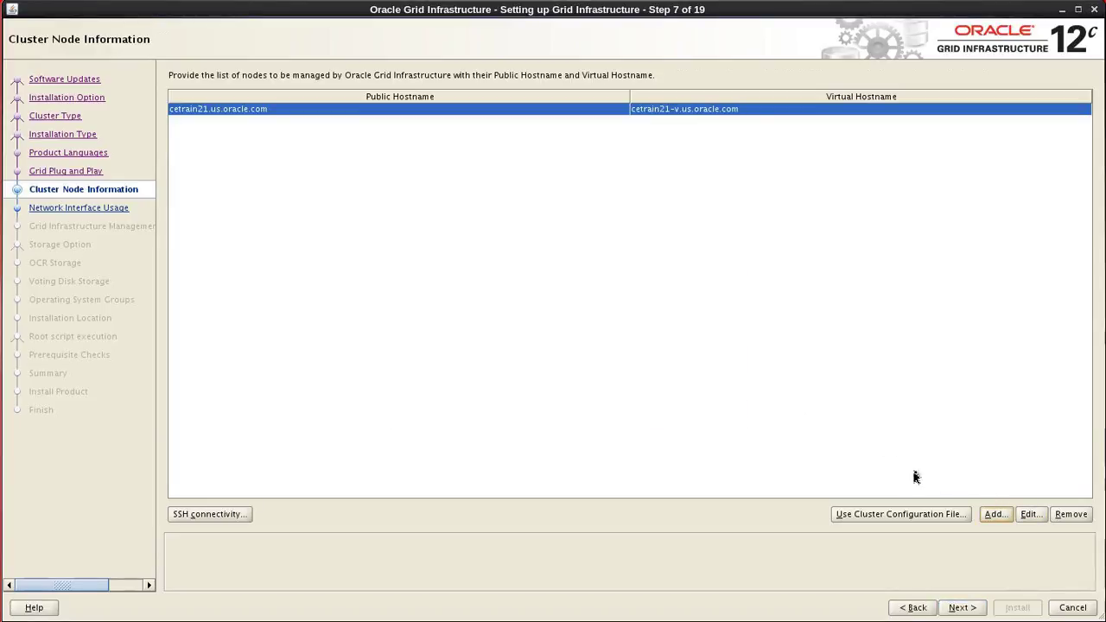
left_click(995, 519)
type("c")
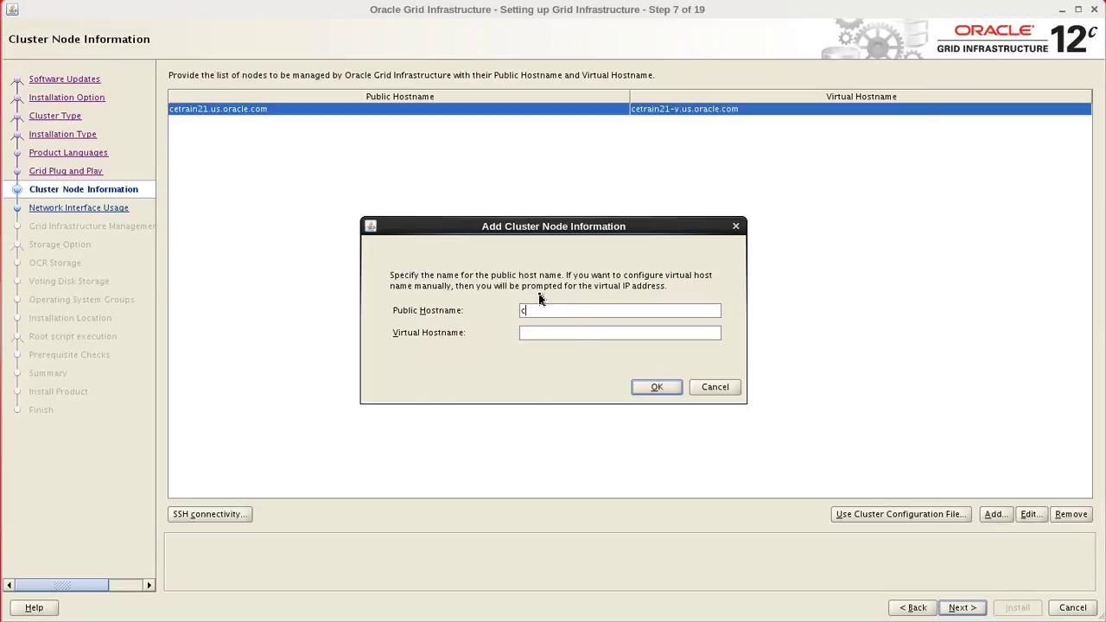
type("etrain22.us.oracle.comcetrain22-v.us.oracle.com")
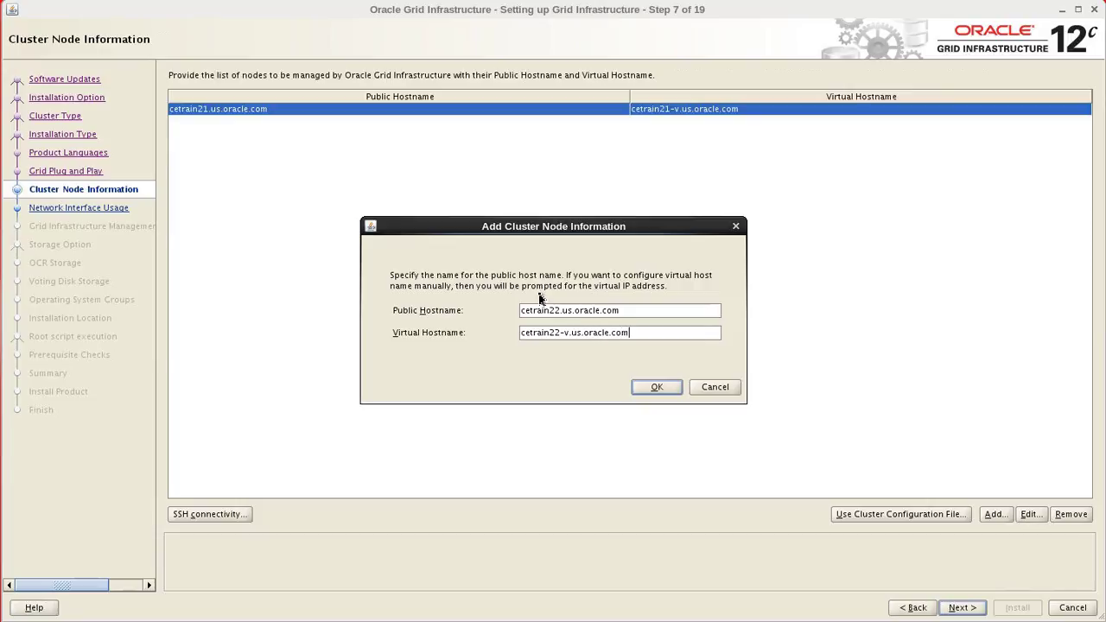
left_click(650, 387)
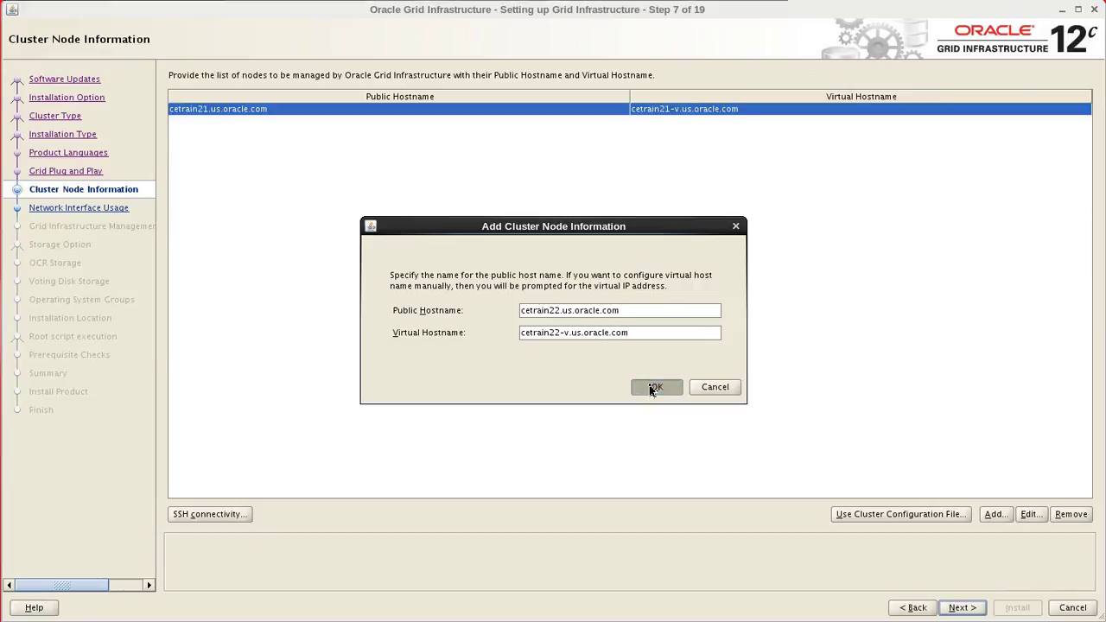
Add nodes cetrain23 and cetrain24.us.oracle.com with virtual hostnames cetrain23-v and cetrain24-v.
left_click(995, 515)
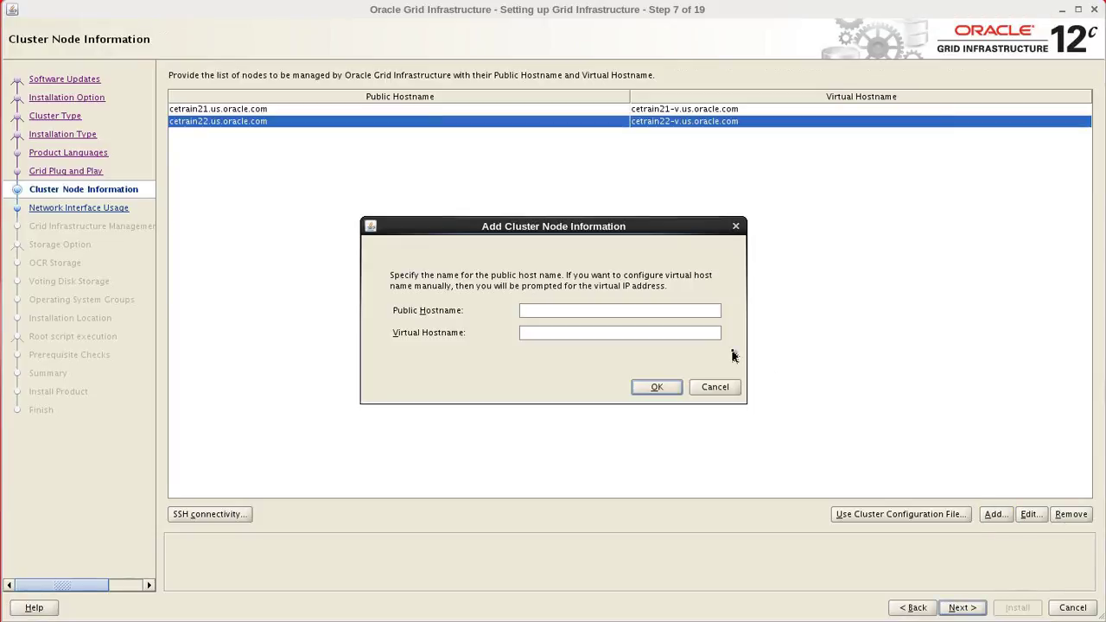
type("cetrain23.us.oracle.com")
key("Tab")
type("cetrain")
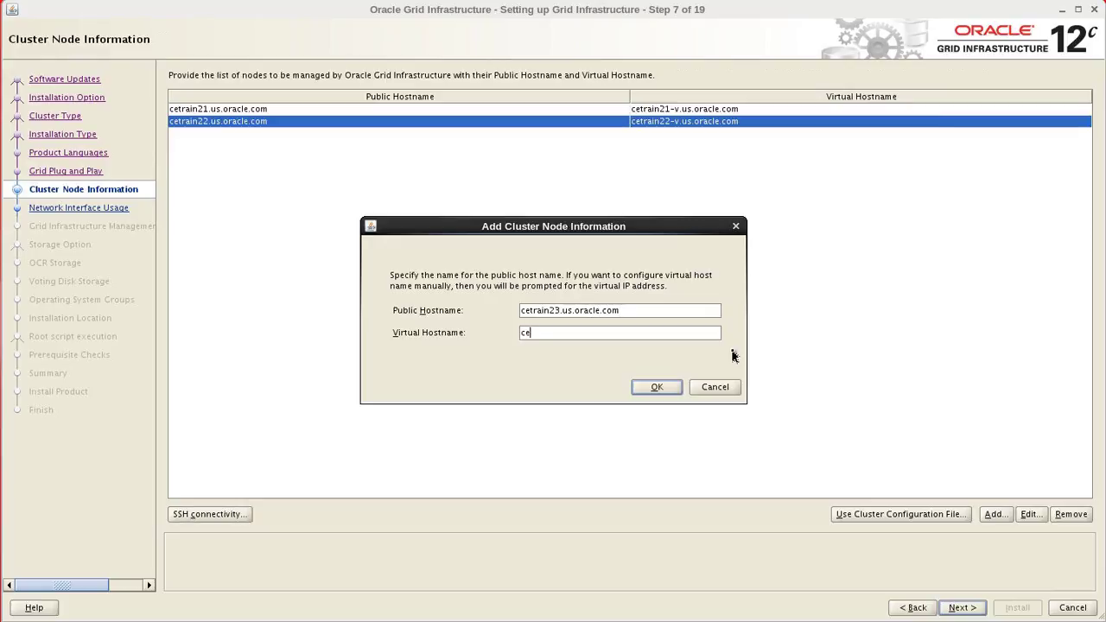
type("23-v.us.oracle.com")
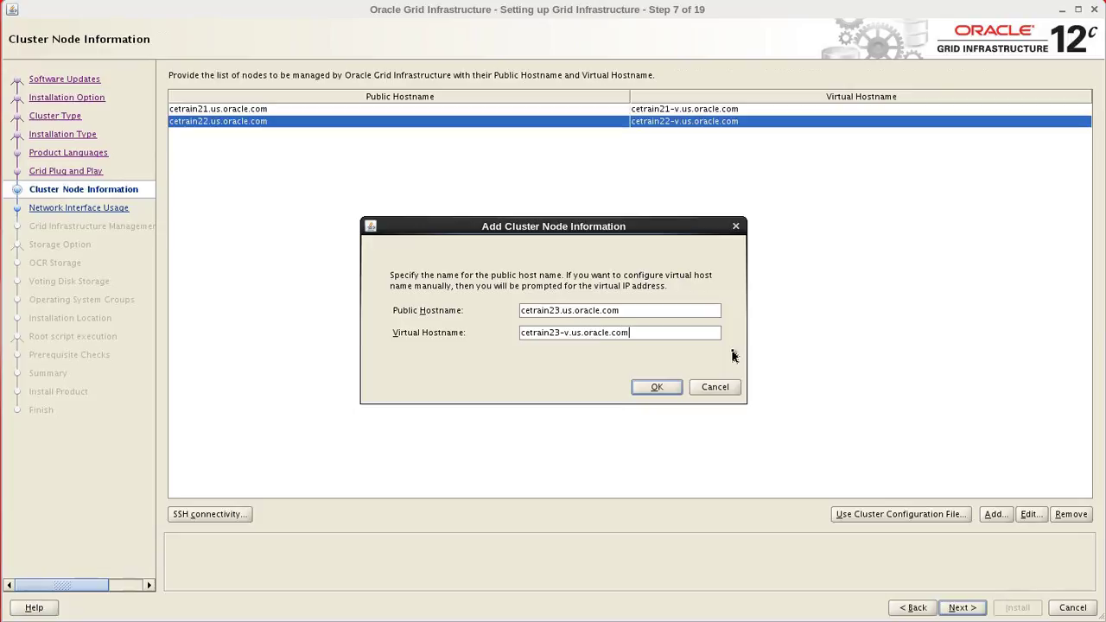
left_click(666, 388)
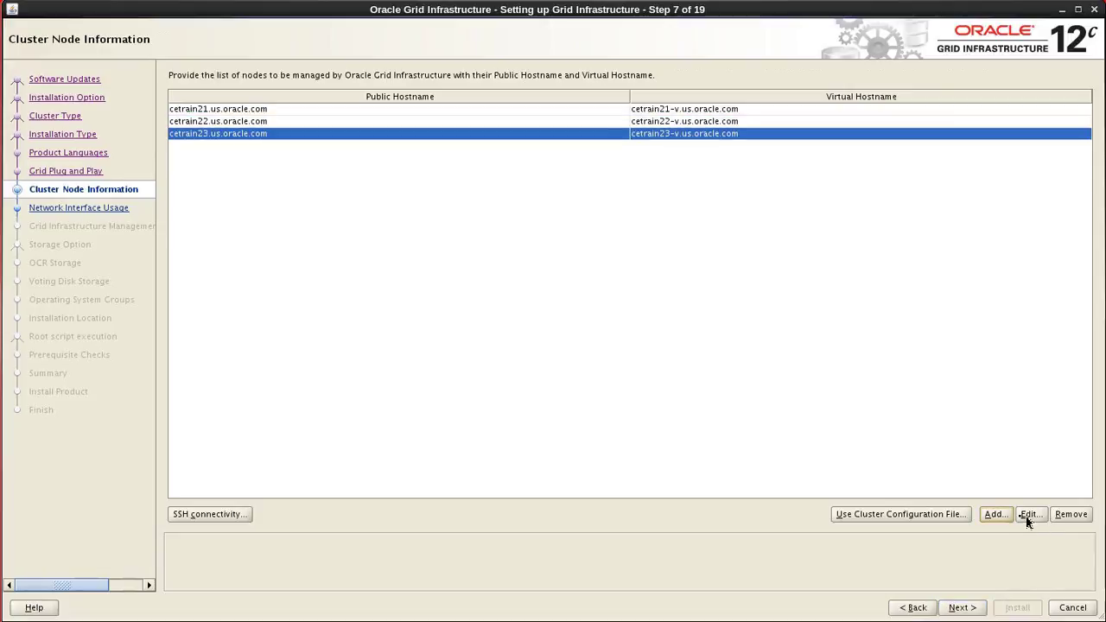
left_click(1005, 520)
type("ce")
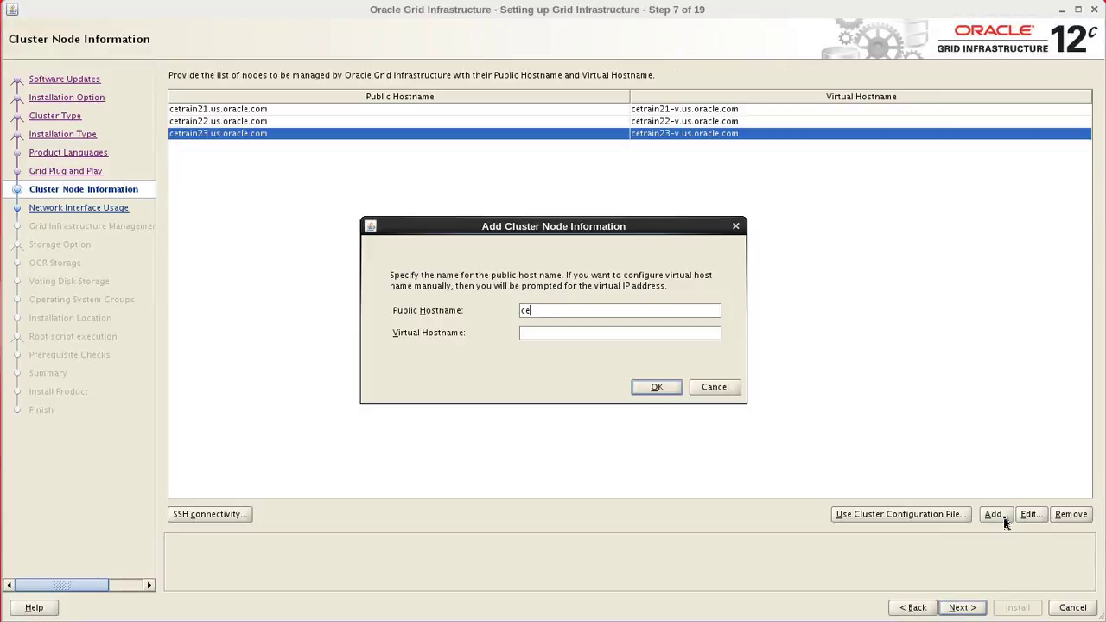
type("train24.us.oracle.com")
key("Tab")
type("ce")
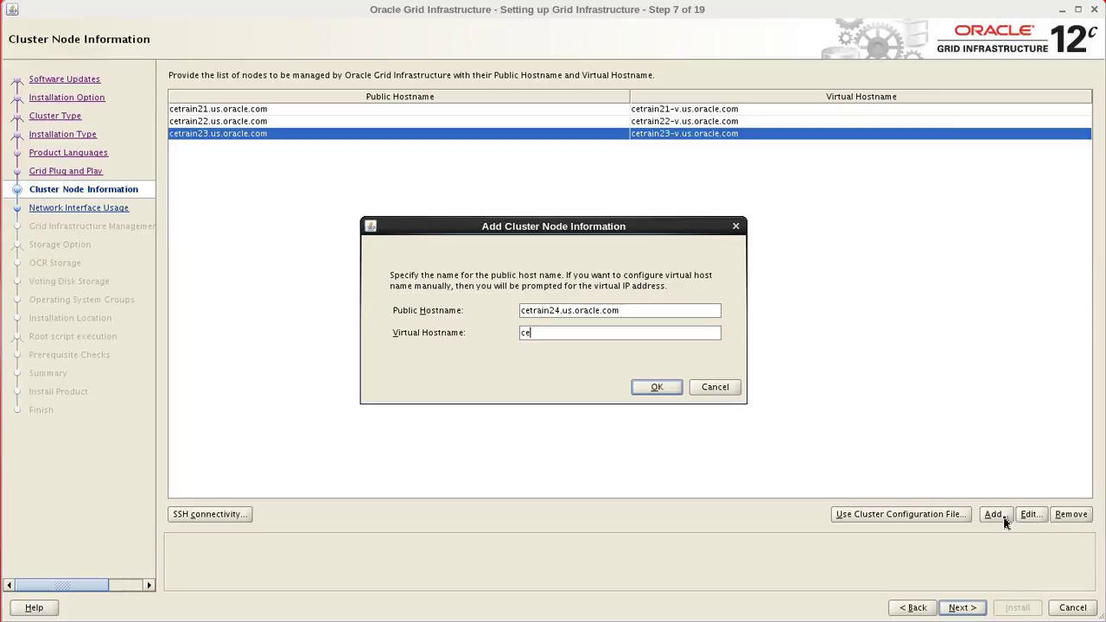
type("train24-v.us.oracle.com")
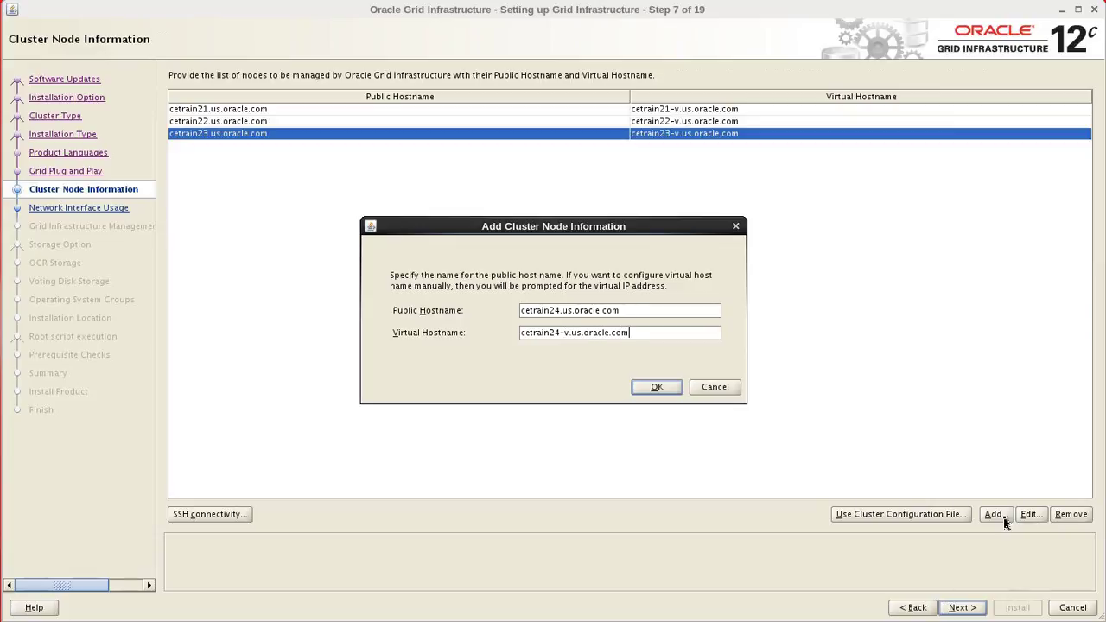
left_click(672, 388)
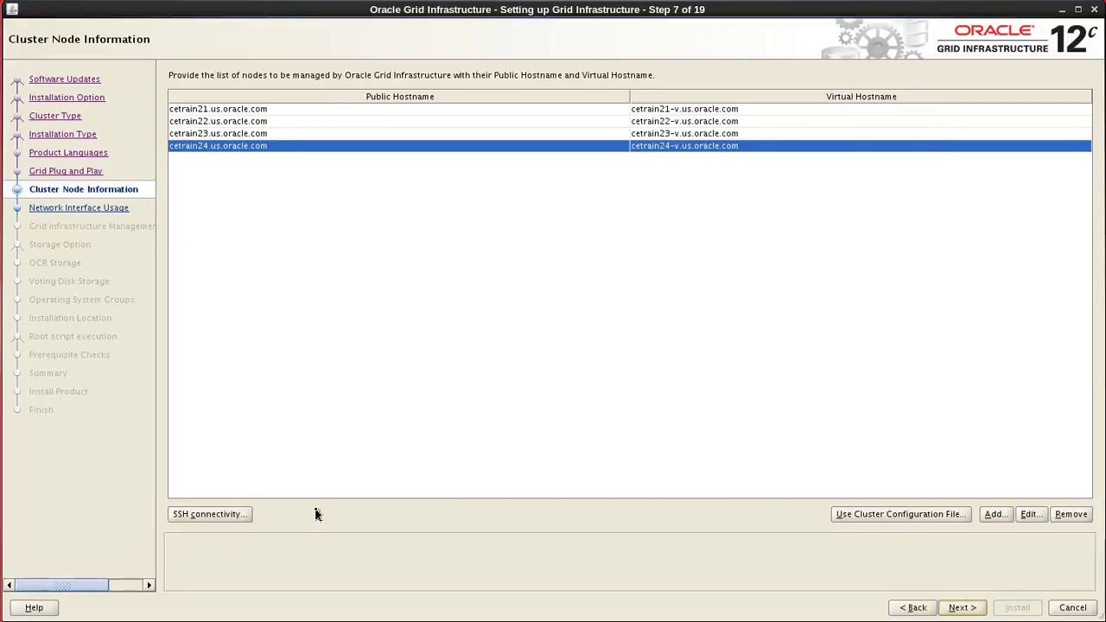
Test passwordless SSH connectivity across the four nodes, then continue past node information.
left_click(213, 515)
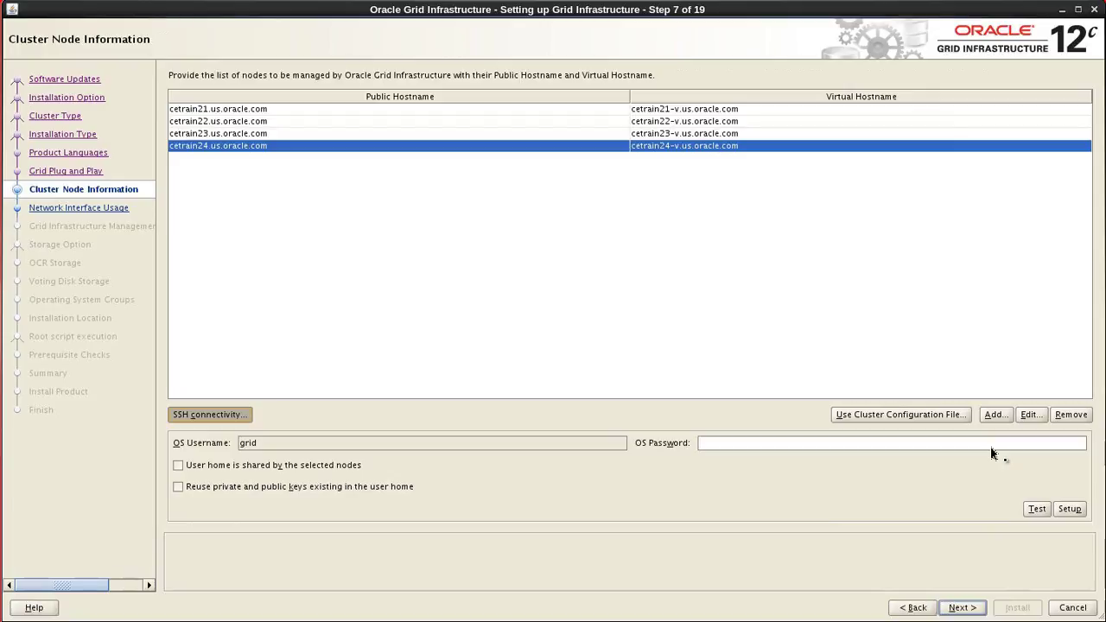
left_click(1037, 510)
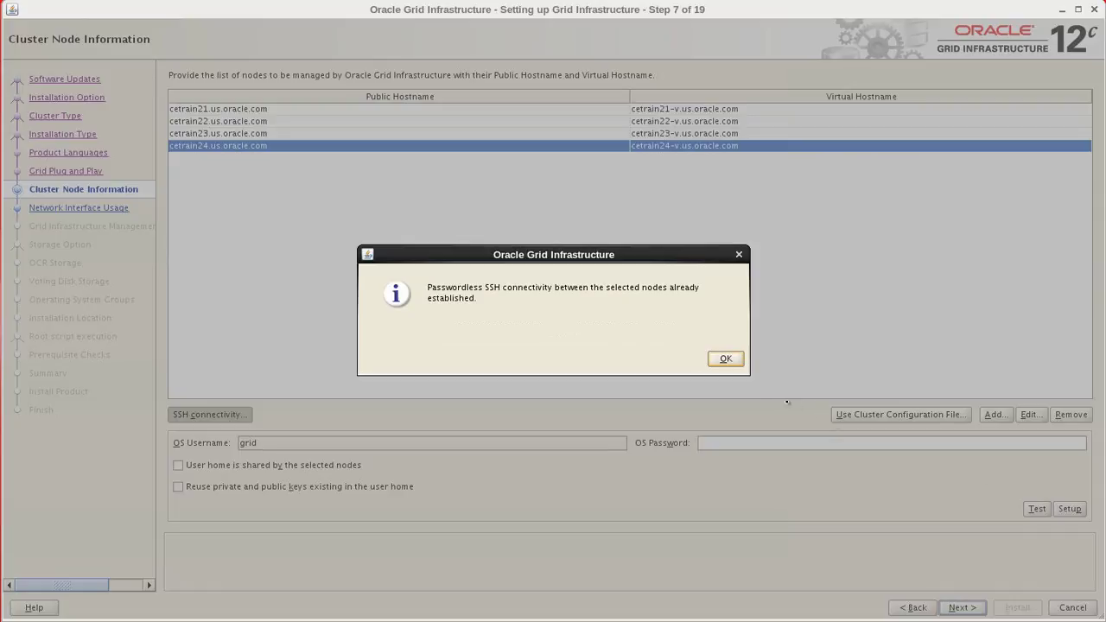
left_click(726, 359)
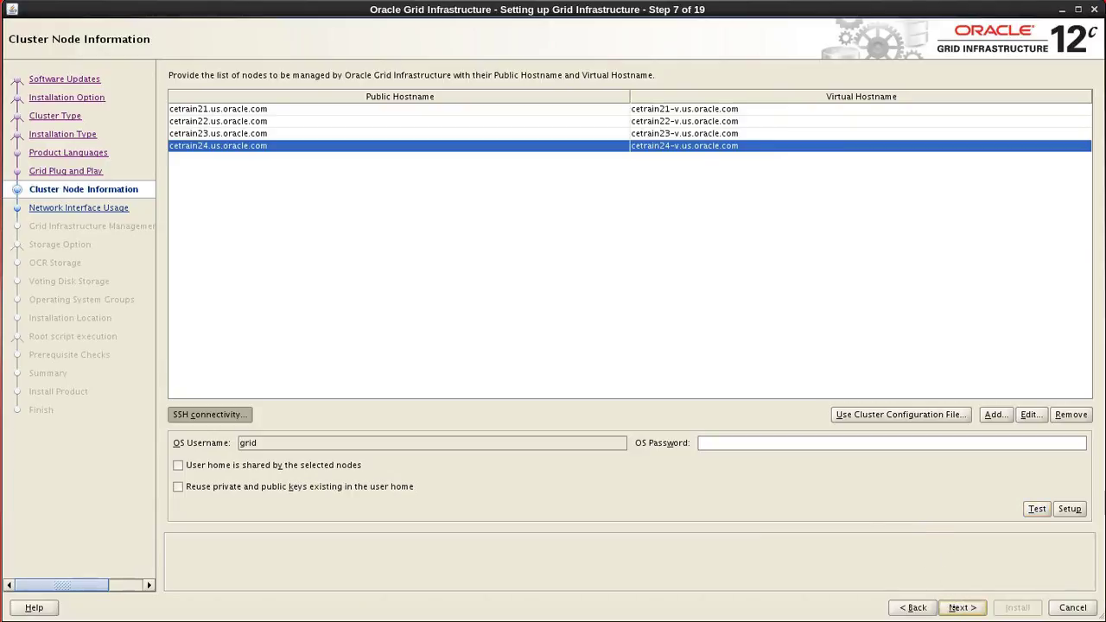
left_click(958, 606)
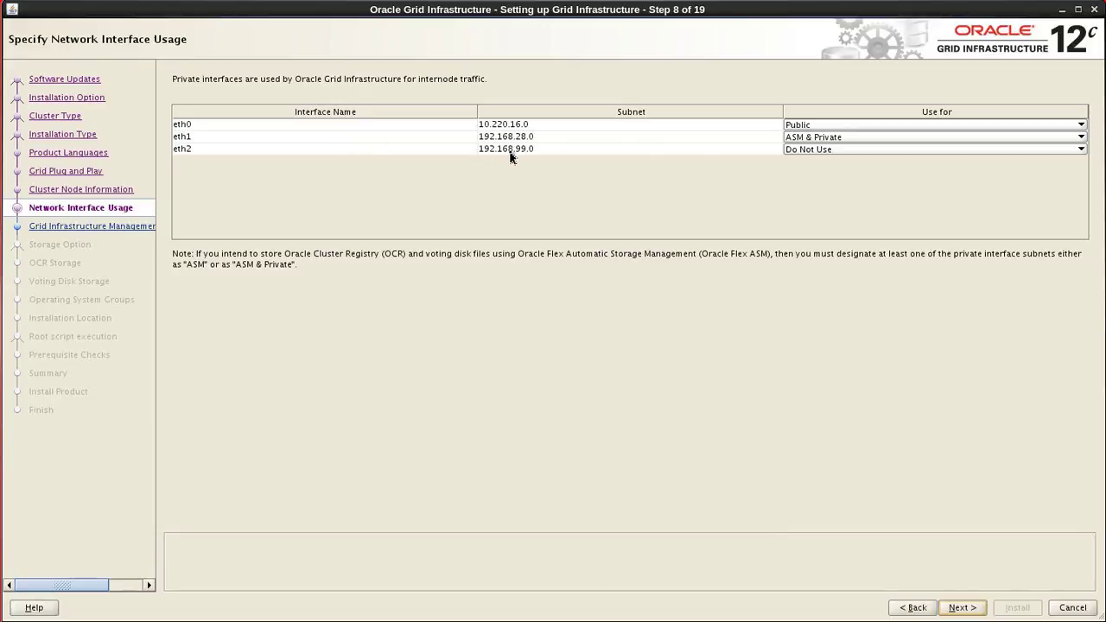
Set eth2's Use for value to ASM & Private, recheck it, and proceed.
left_click(929, 150)
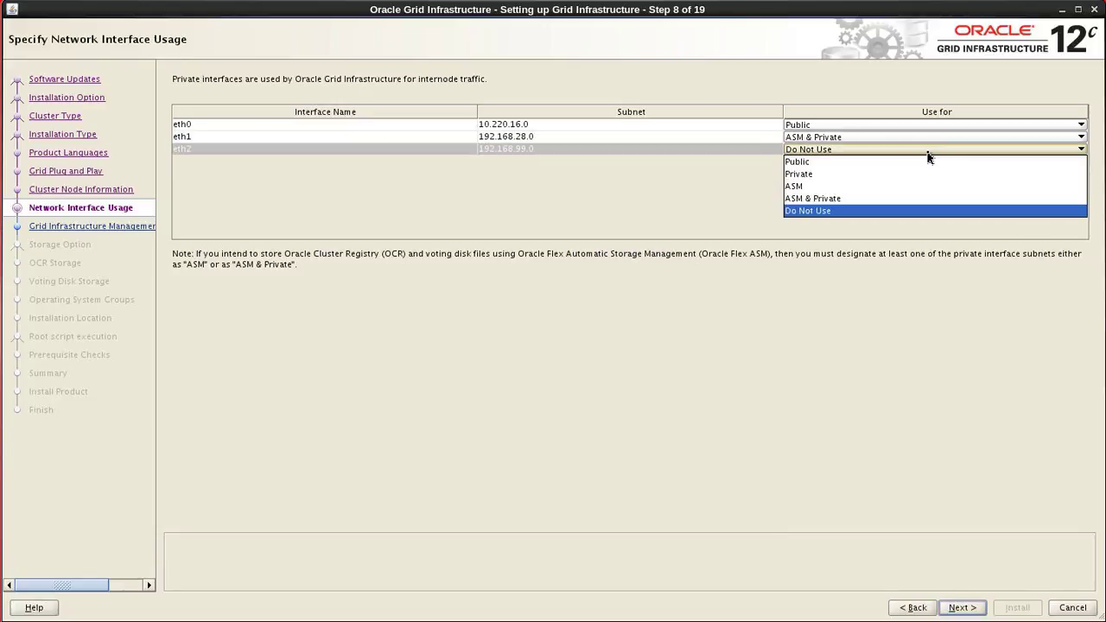
left_click(856, 198)
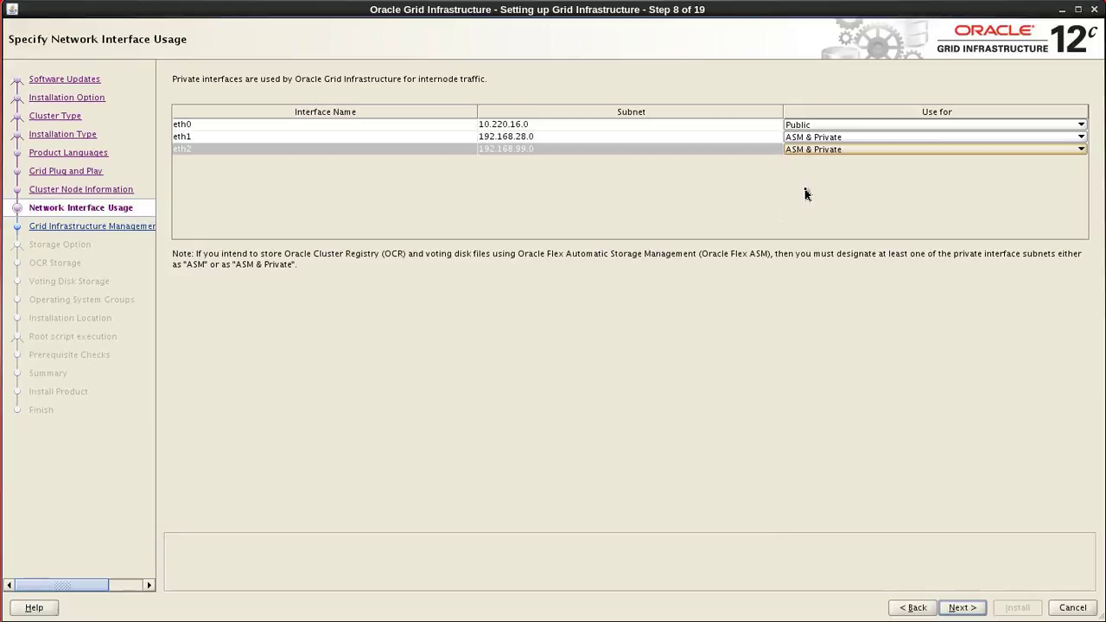
left_click(825, 151)
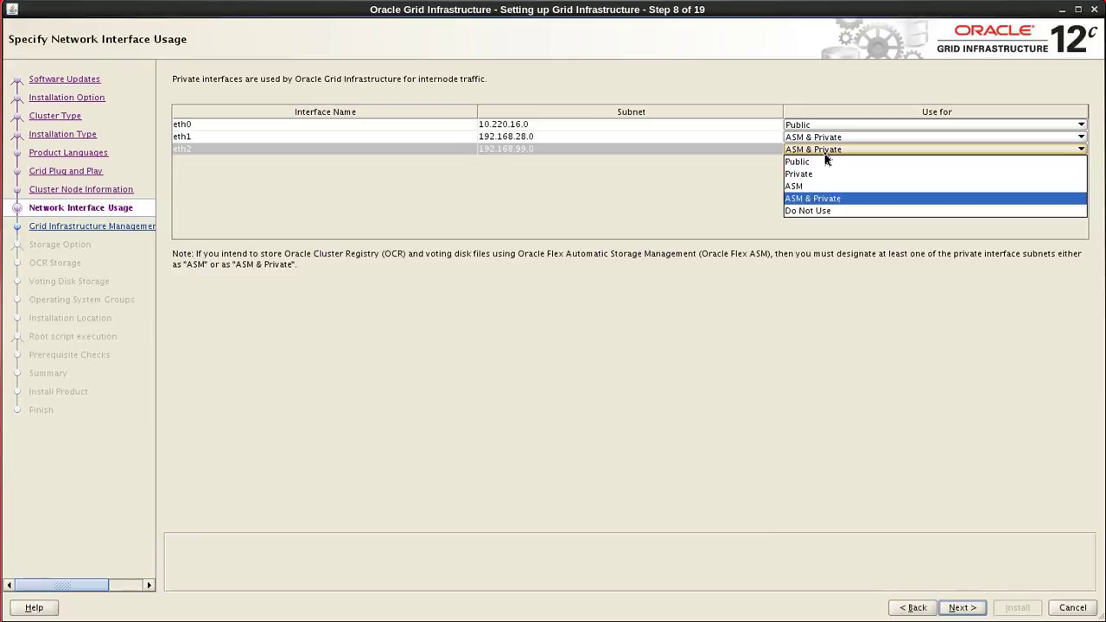
left_click(827, 153)
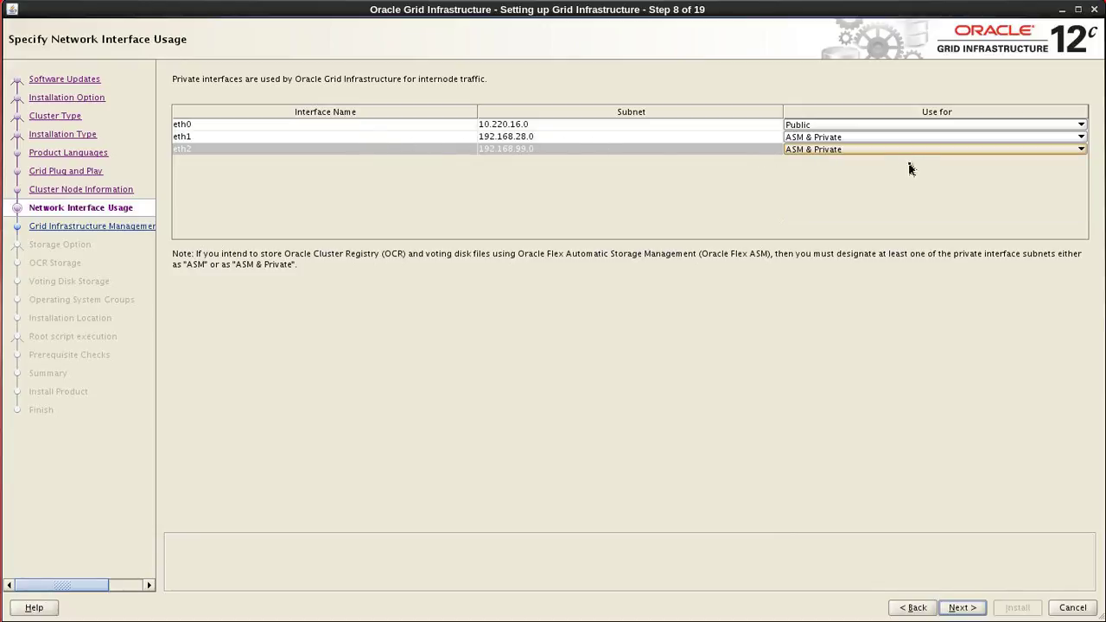
left_click(961, 609)
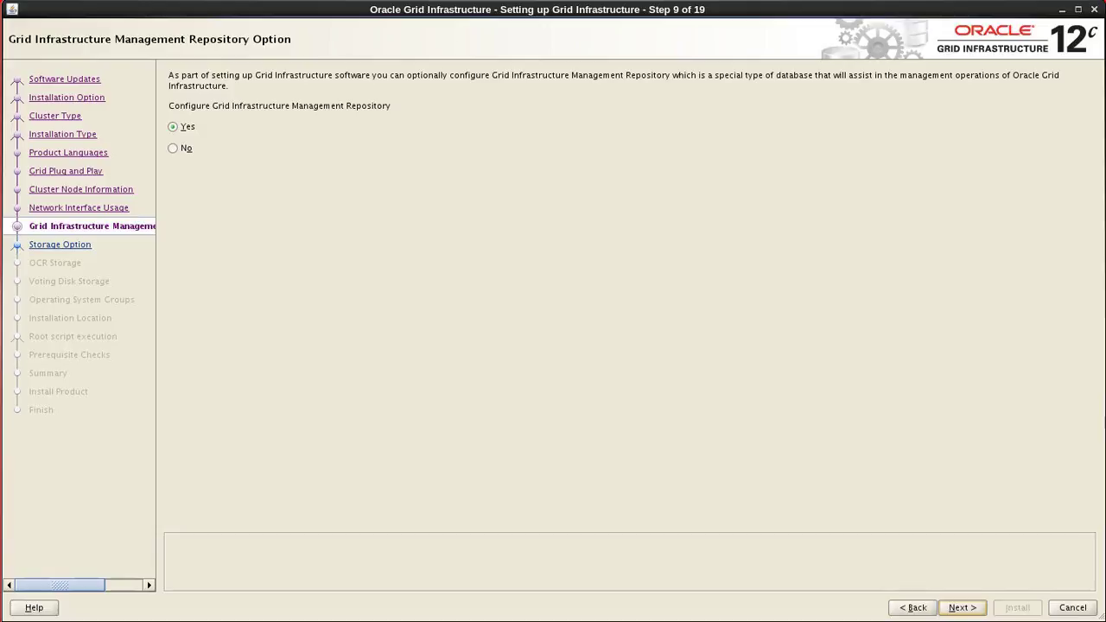
Leave Configure Grid Infrastructure Management Repository on Yes and go to Storage Option.
left_click(973, 607)
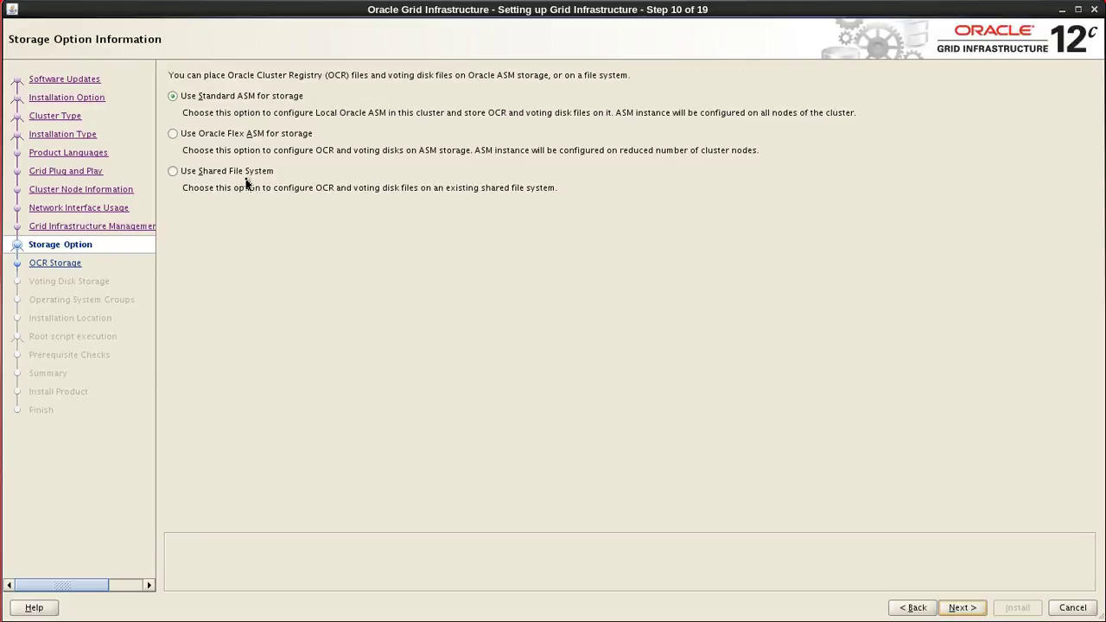
Pick 'Use Oracle Flex ASM for storage' and advance to the Create ASM Disk Group page.
left_click(173, 135)
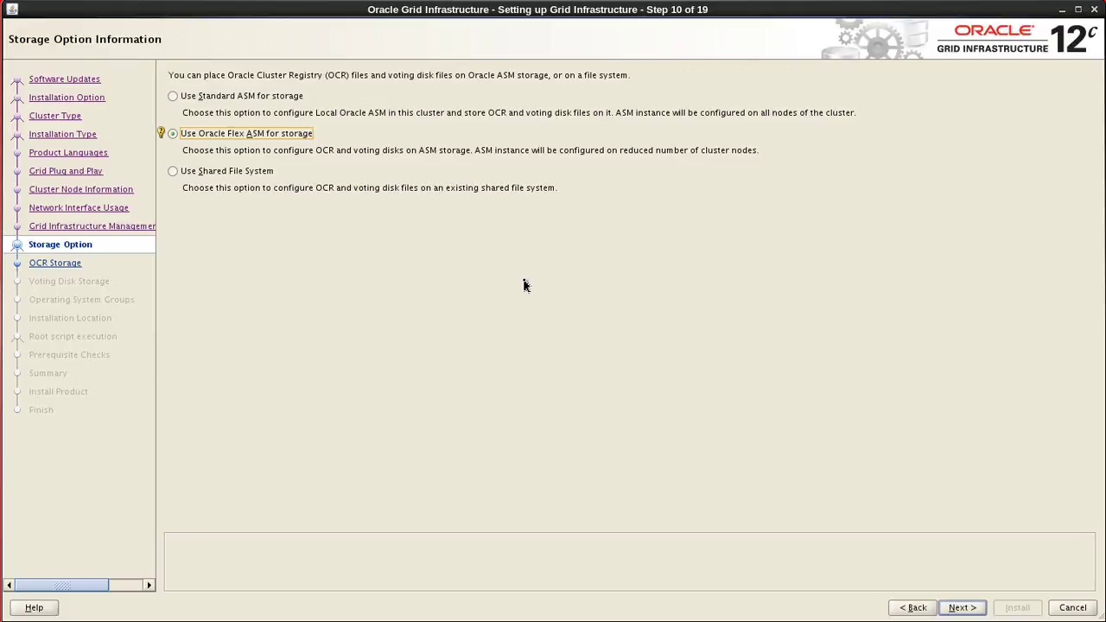
left_click(961, 607)
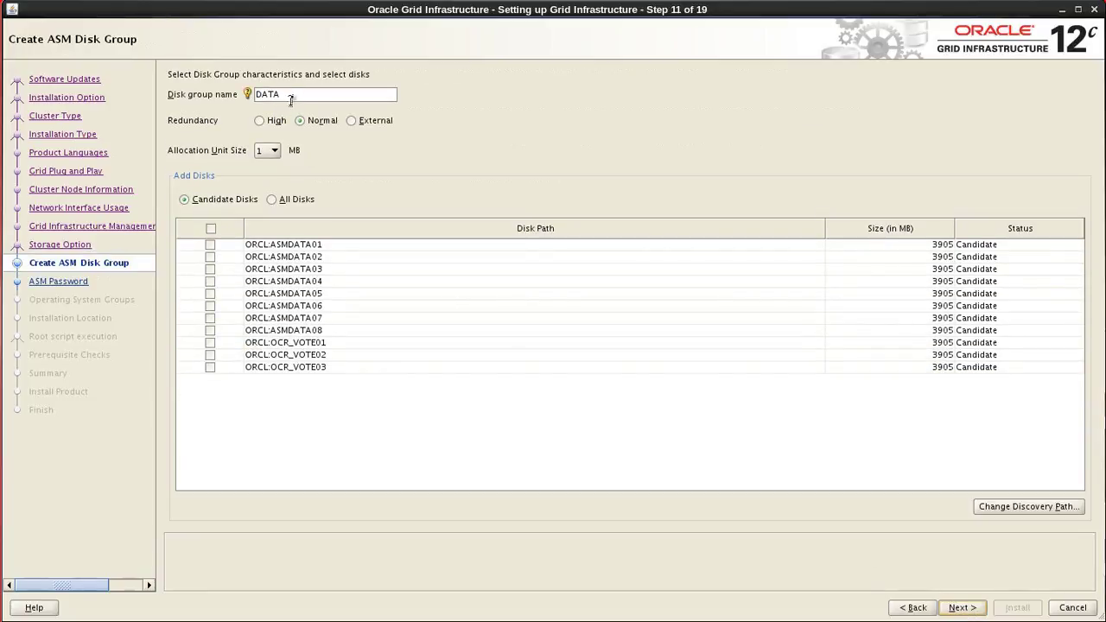
Rename disk group DATA to OCR_VOTE, Normal redundancy, with disks OCR_VOTE01, OCR_VOTE02, OCR_VOTE03.
left_click_drag(294, 95, 254, 95)
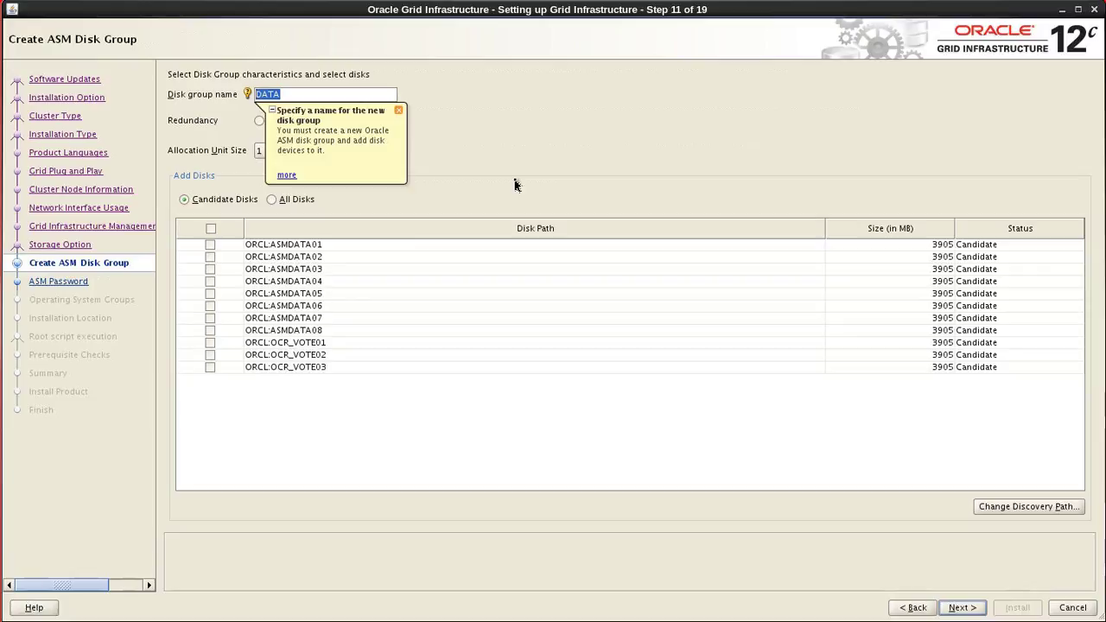
type("OCR_VOTE")
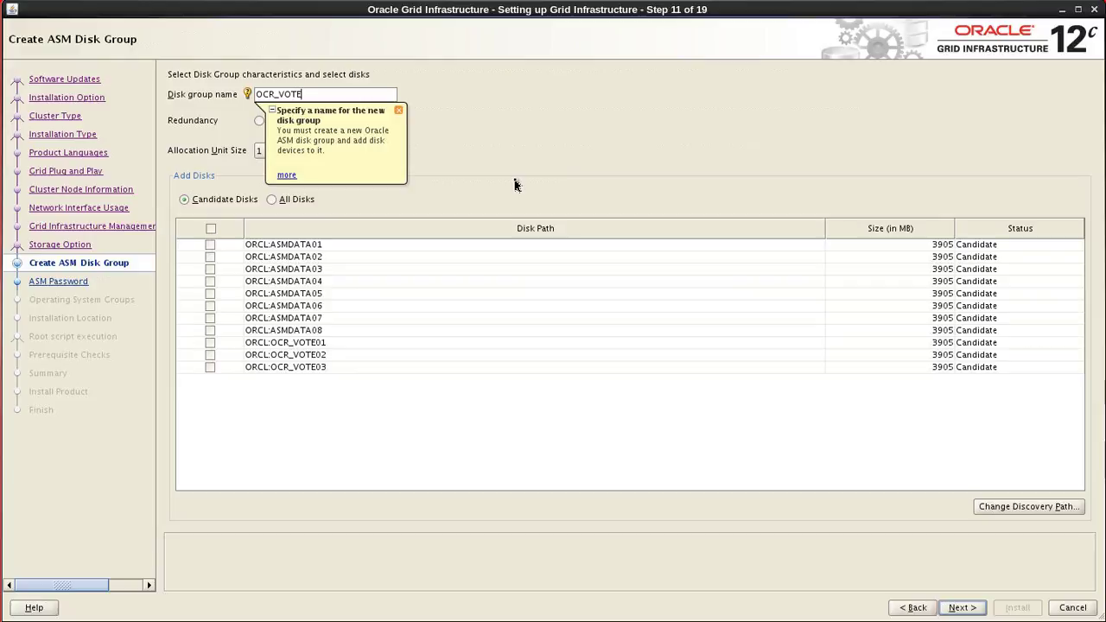
left_click(398, 111)
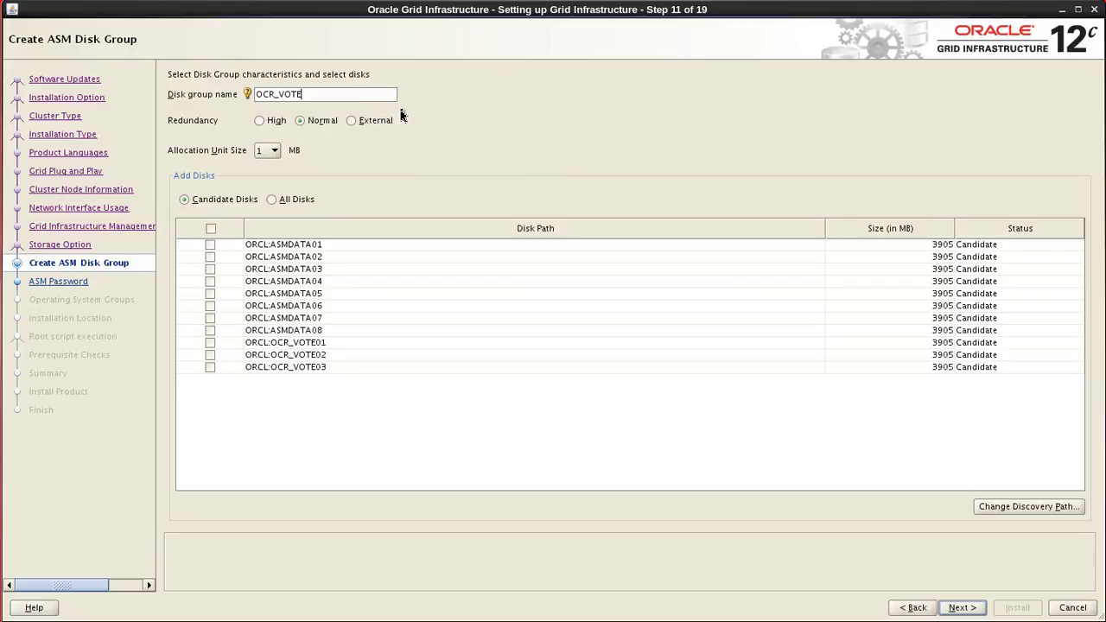
left_click(300, 122)
left_click(210, 344)
left_click(211, 356)
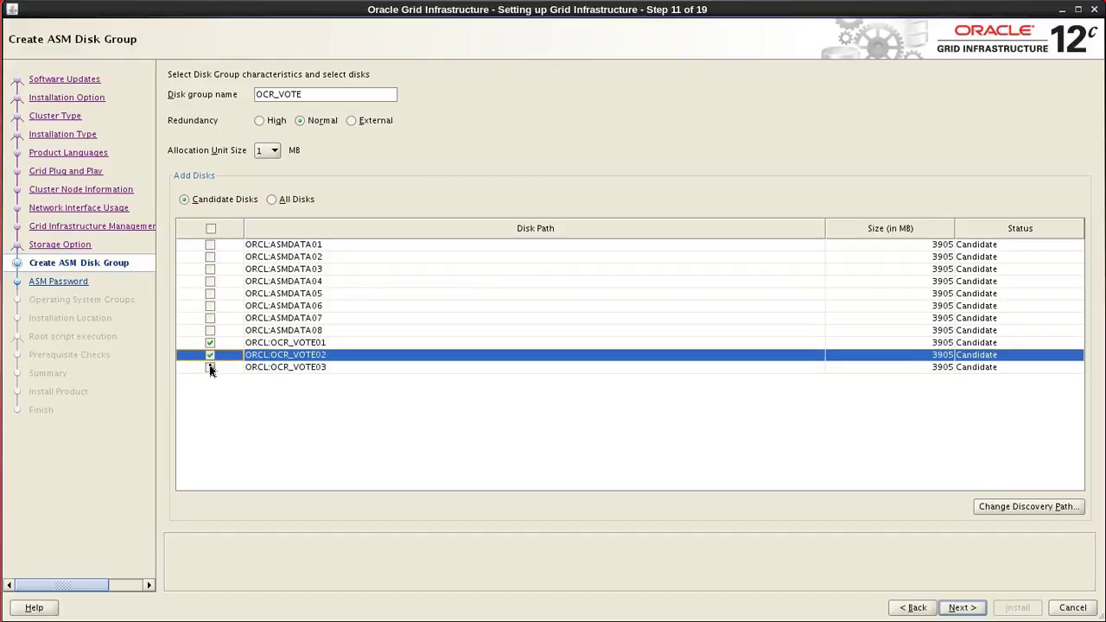
left_click(211, 368)
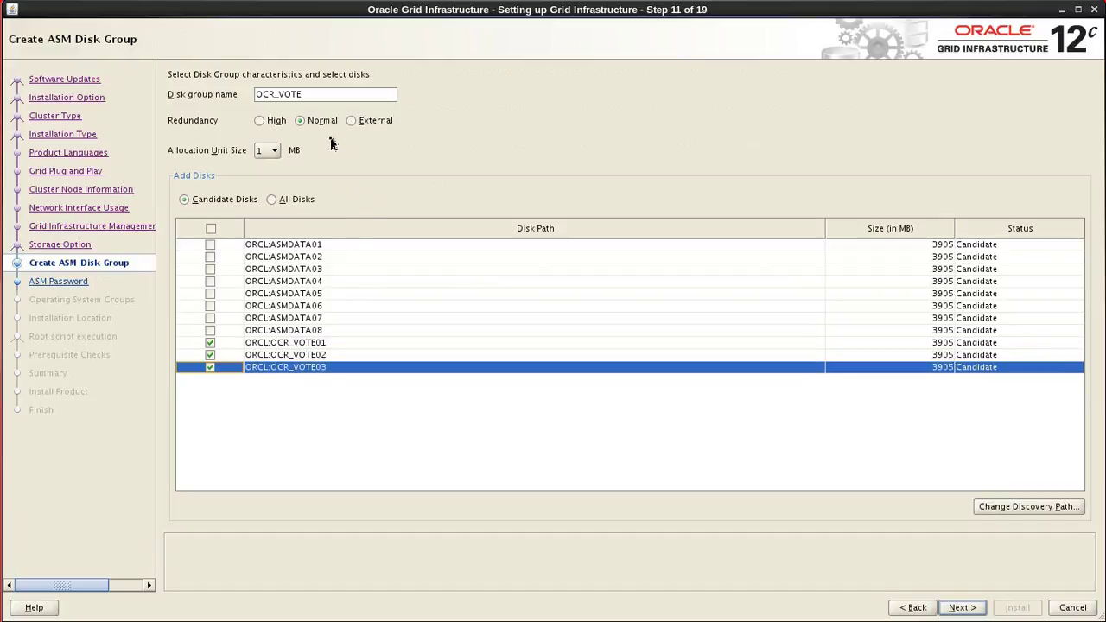
left_click(299, 121)
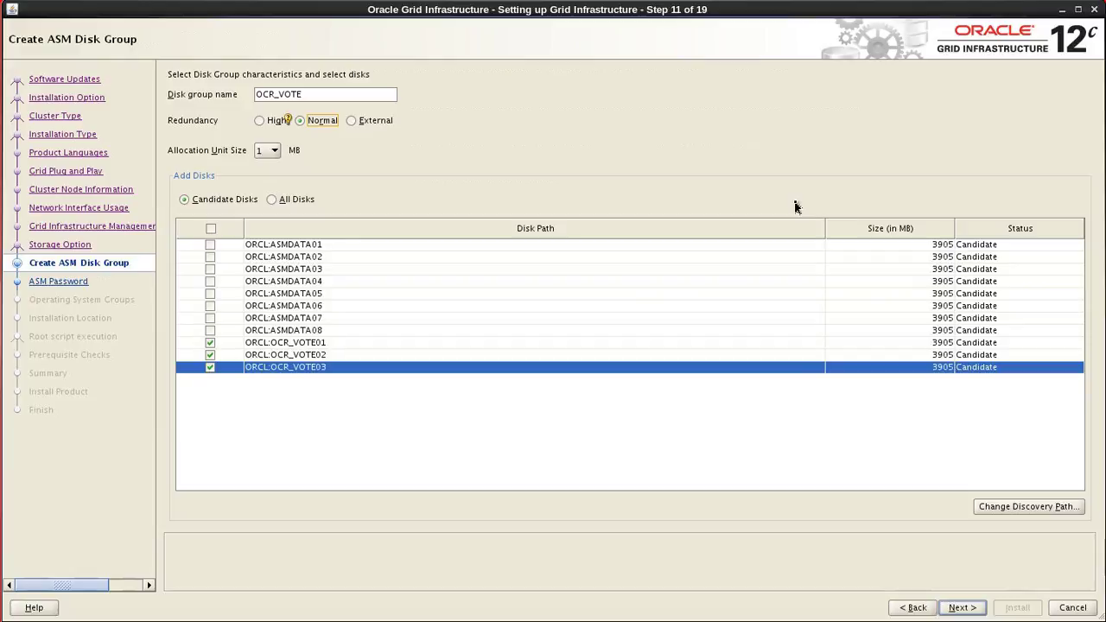
Accept the OCR_VOTE disk group and advance to the Specify ASM Password page.
left_click(964, 608)
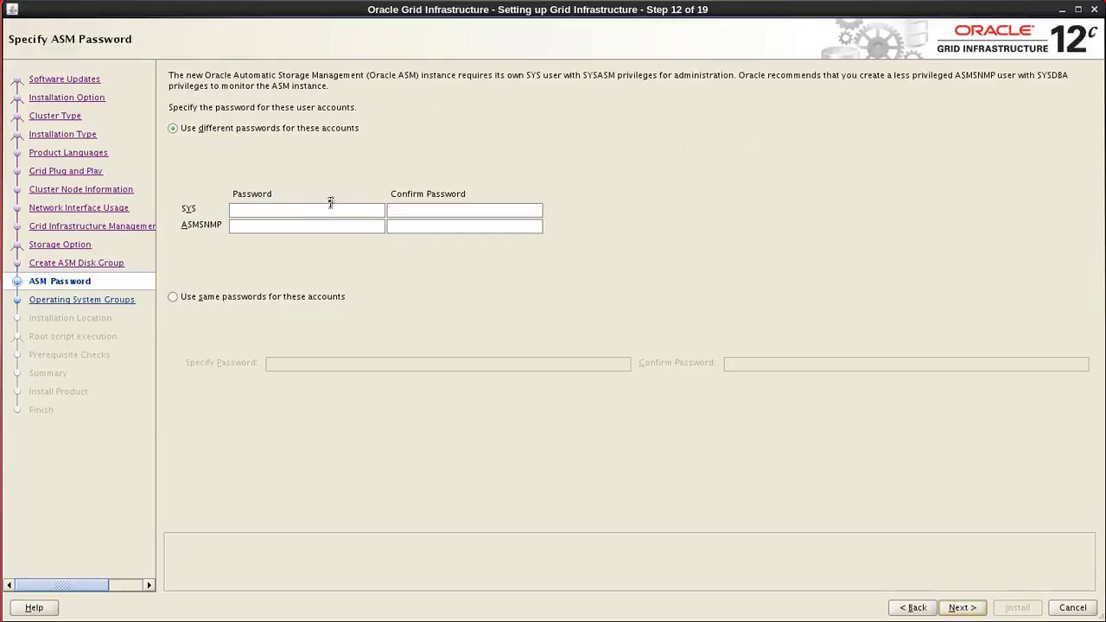
Give SYS and ASMSNMP one shared password, entered and confirmed, then continue.
left_click(192, 297)
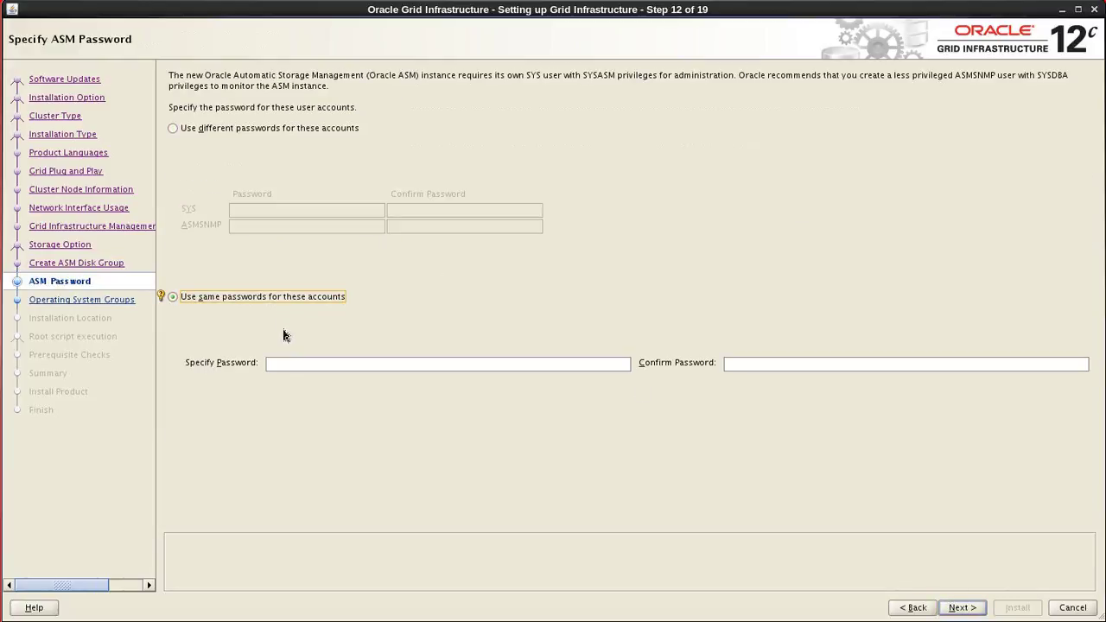
left_click(294, 364)
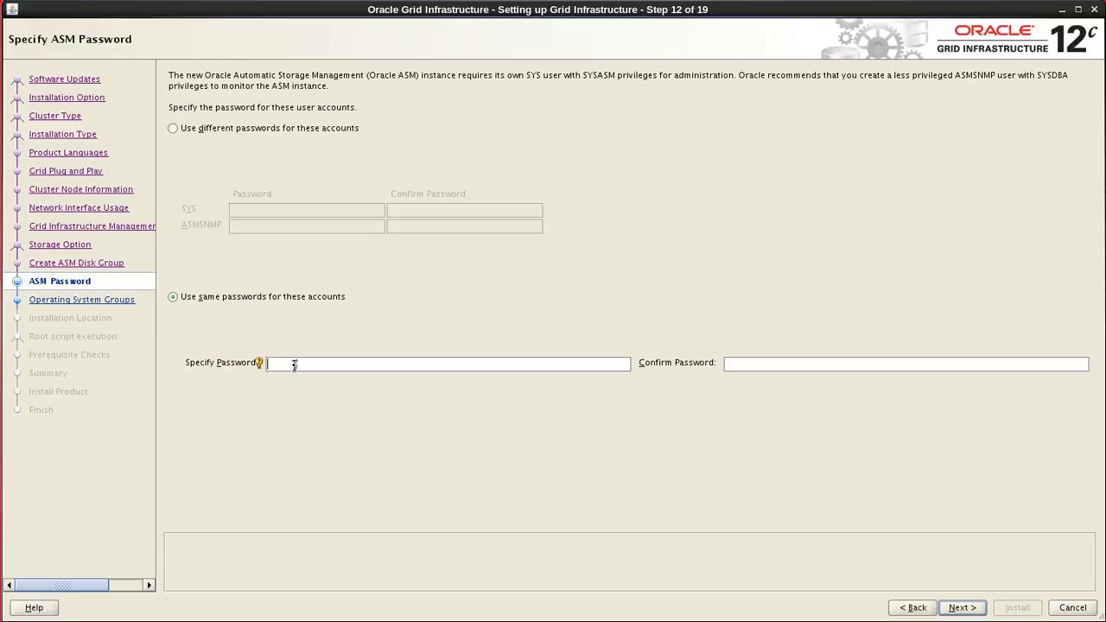
type("oracle")
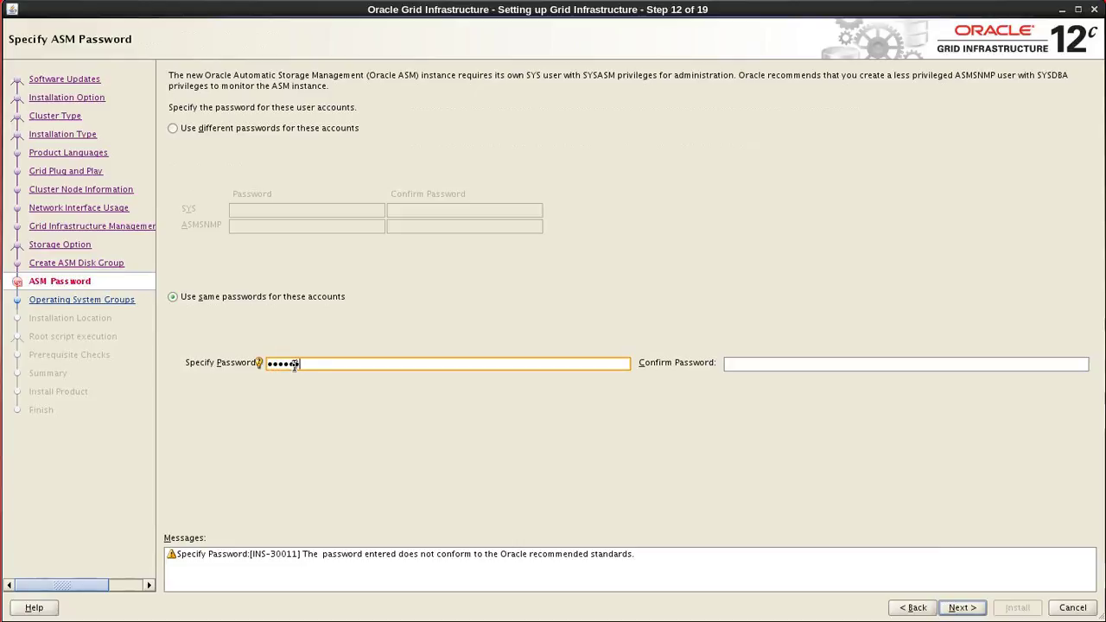
type("_4U")
key("Tab")
type("o")
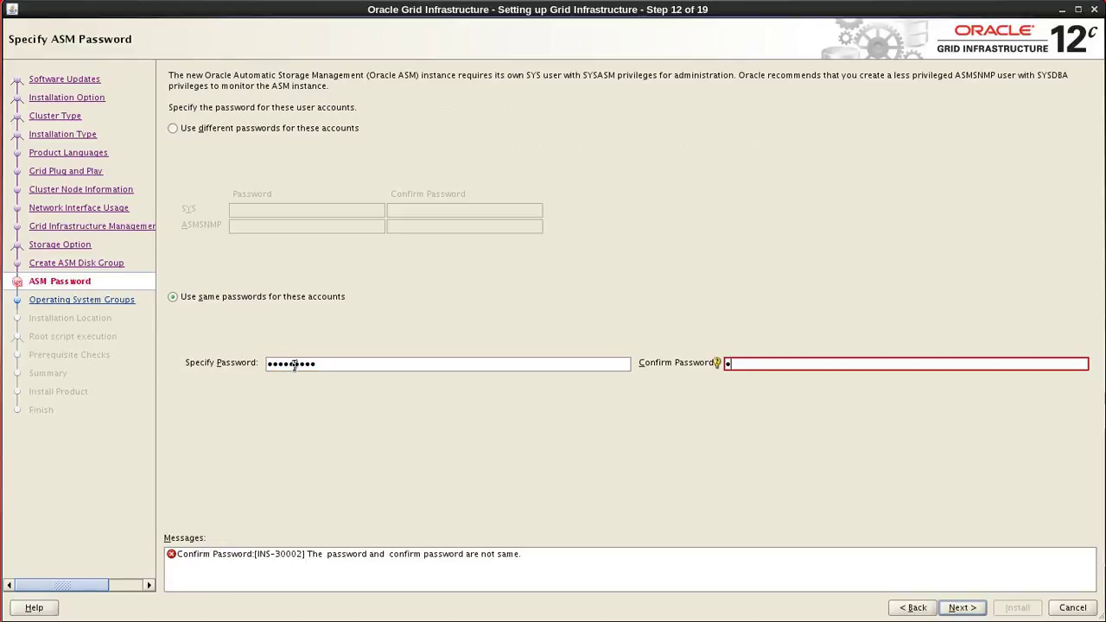
type("racle_4U")
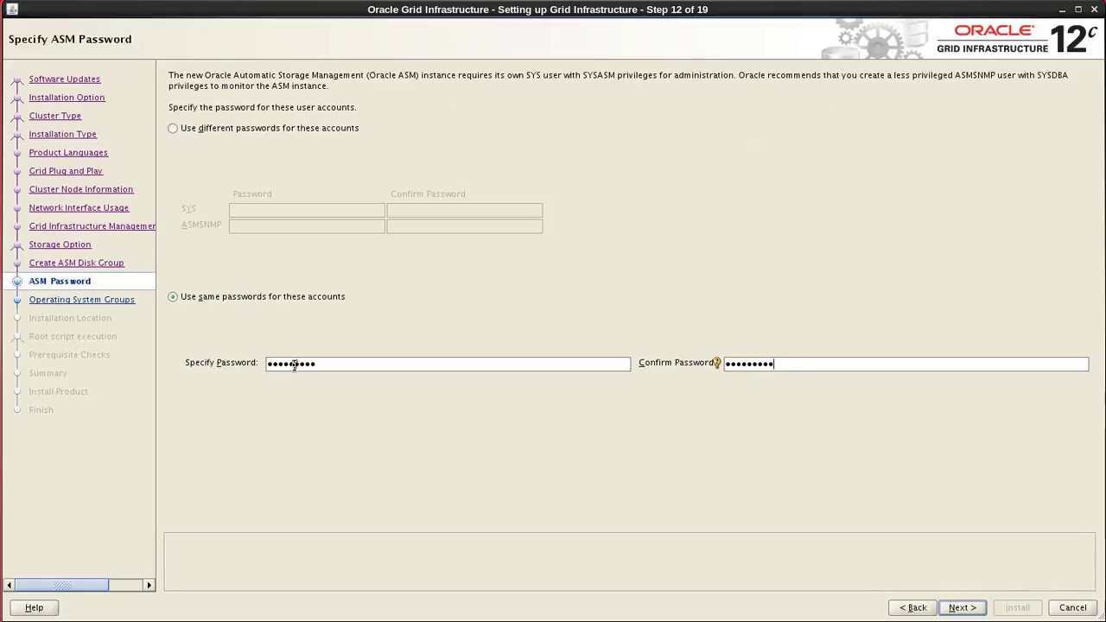
left_click(952, 610)
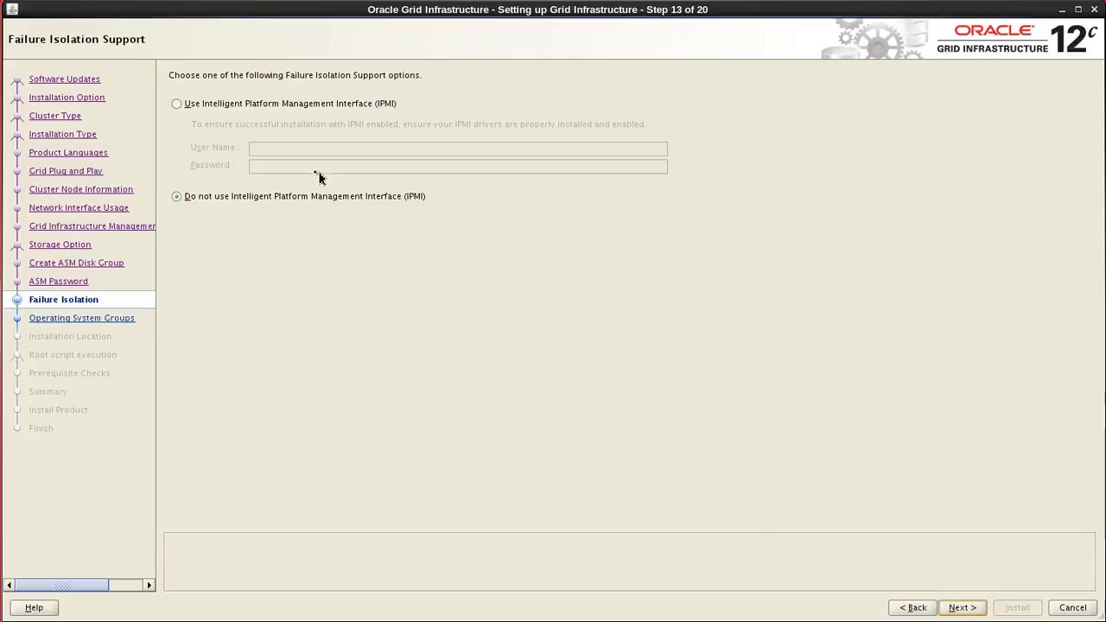
Keep 'Do not use IPMI' for failure isolation and advance to Privileged Operating System Groups.
left_click(178, 198)
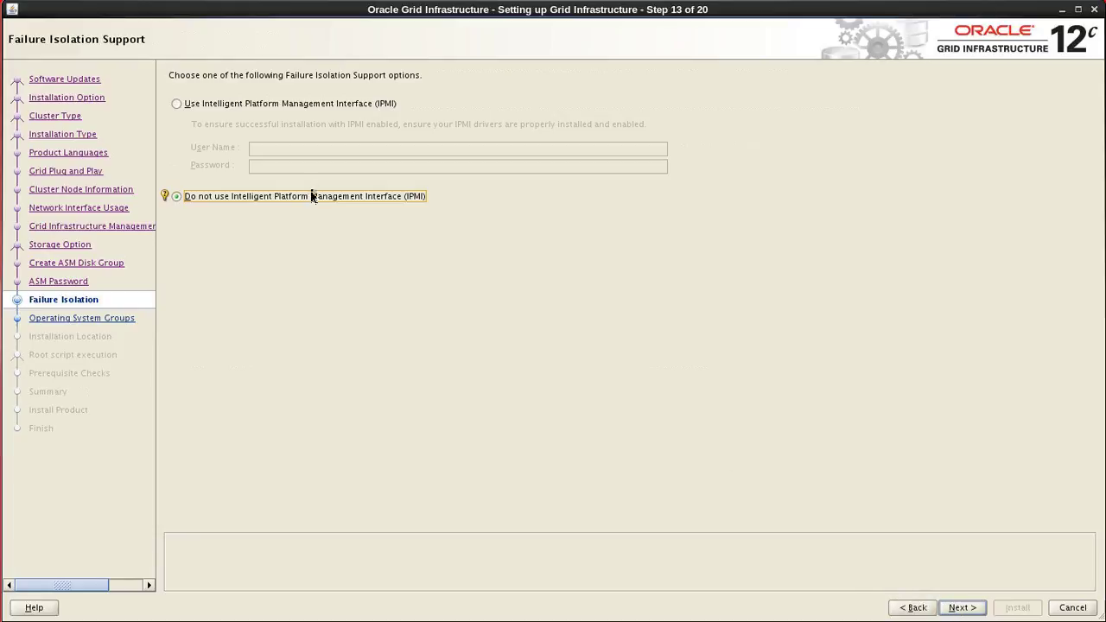
left_click(964, 608)
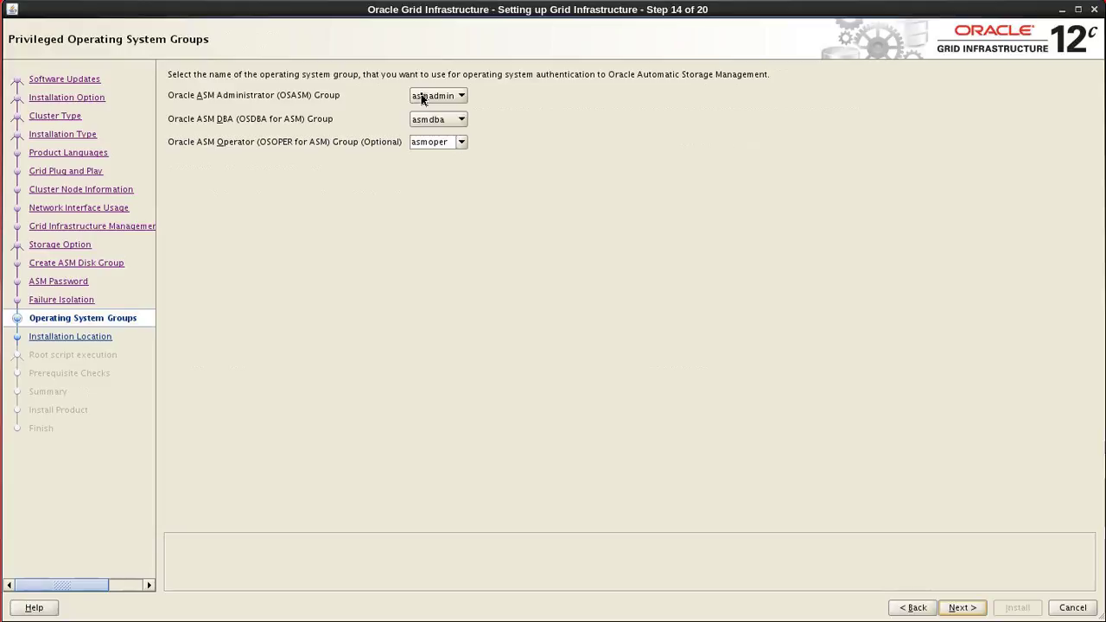
Accept OSASM asmadmin, OSDBA asmdba, OSOPER asmoper and advance to the installation location page.
left_click(442, 147)
left_click(965, 608)
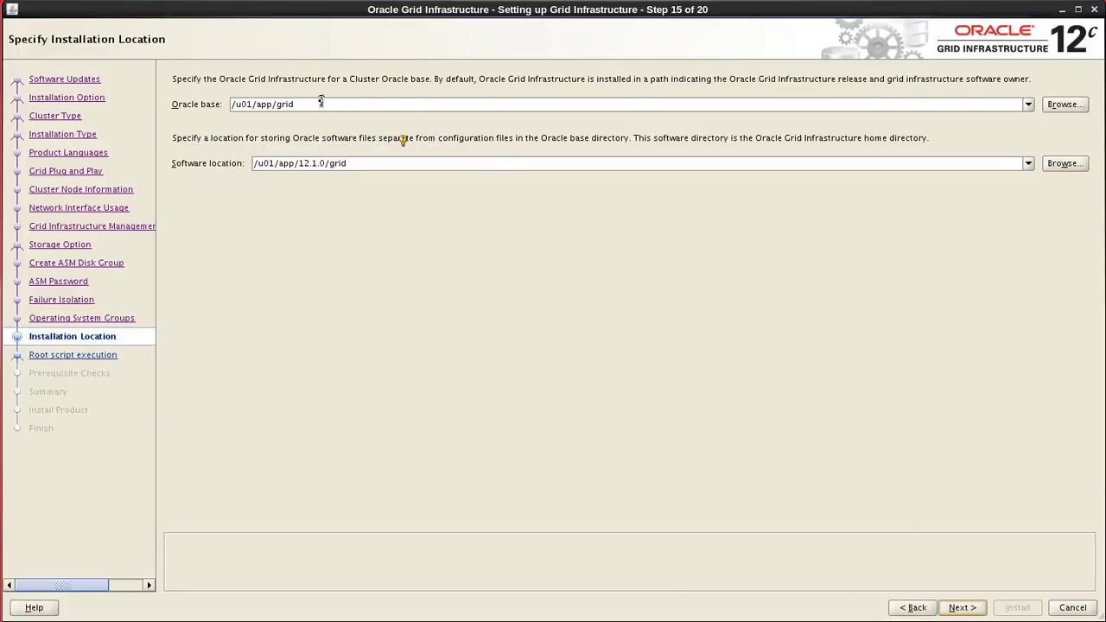
Set software location to /u01/app/12.1.0.1/grid, keeping Oracle base /u01/app/grid, and continue.
left_click(317, 104)
key("Tab")
type("/")
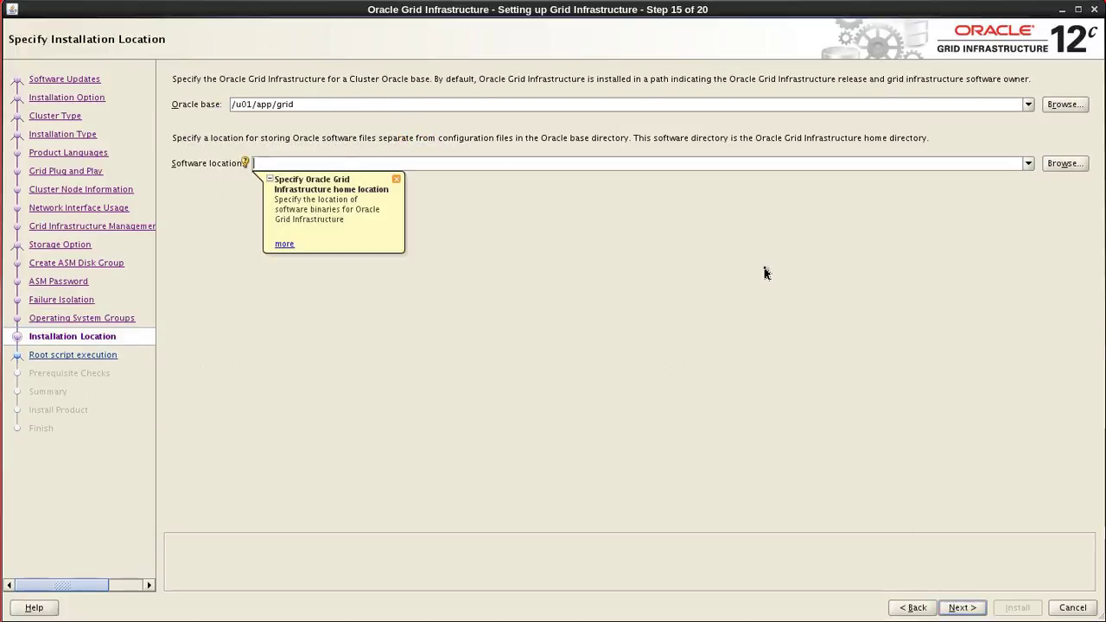
type("u01/app/12.1.0")
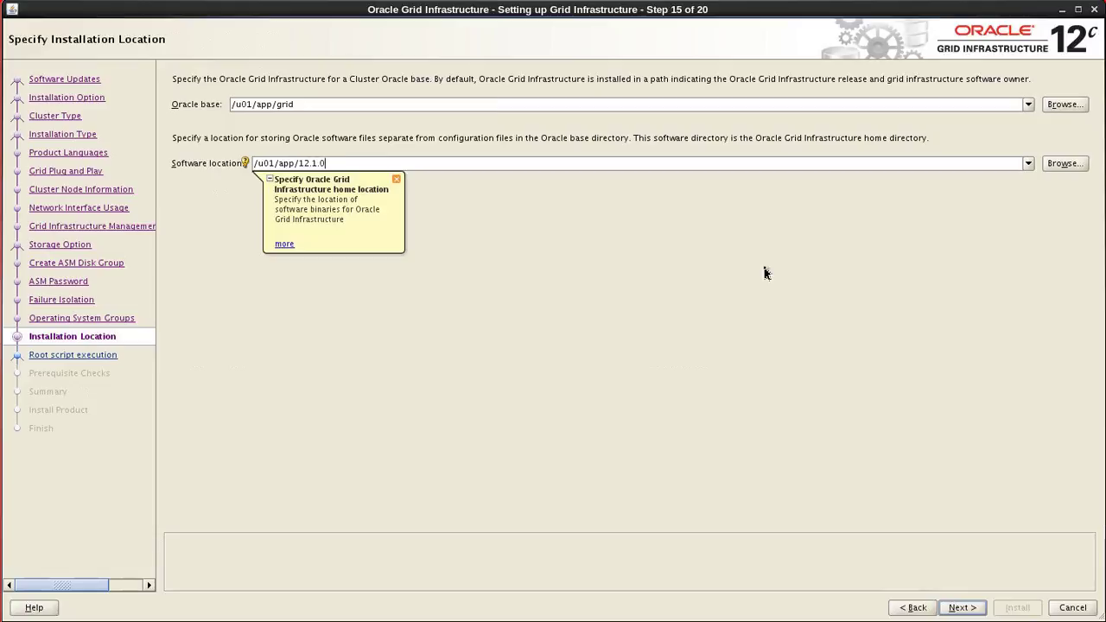
type(".1/grid")
left_click(395, 180)
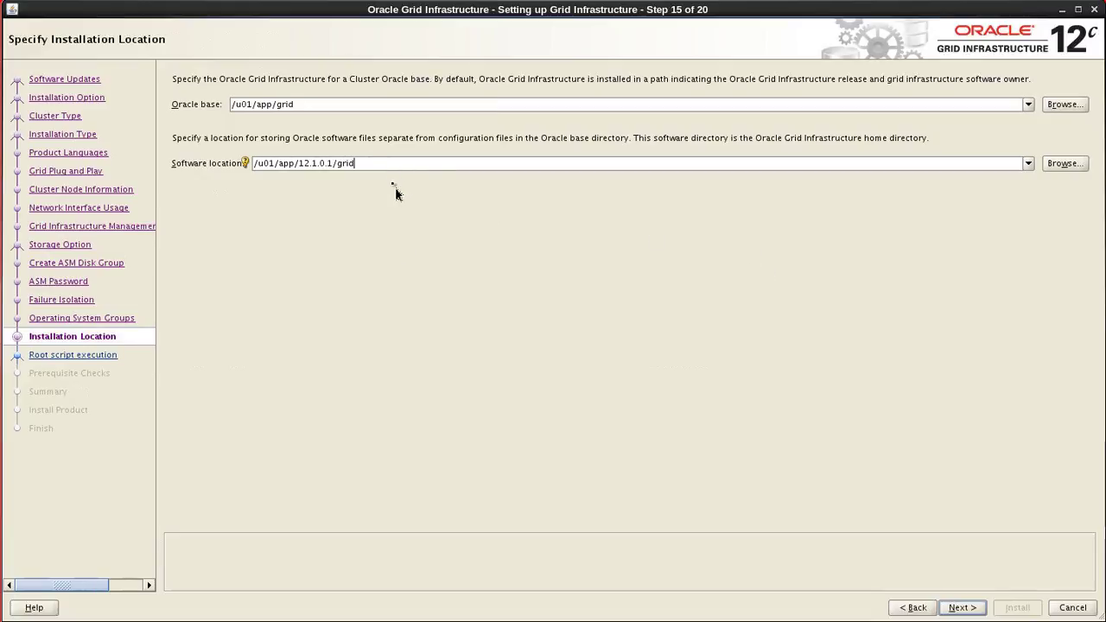
left_click(337, 104)
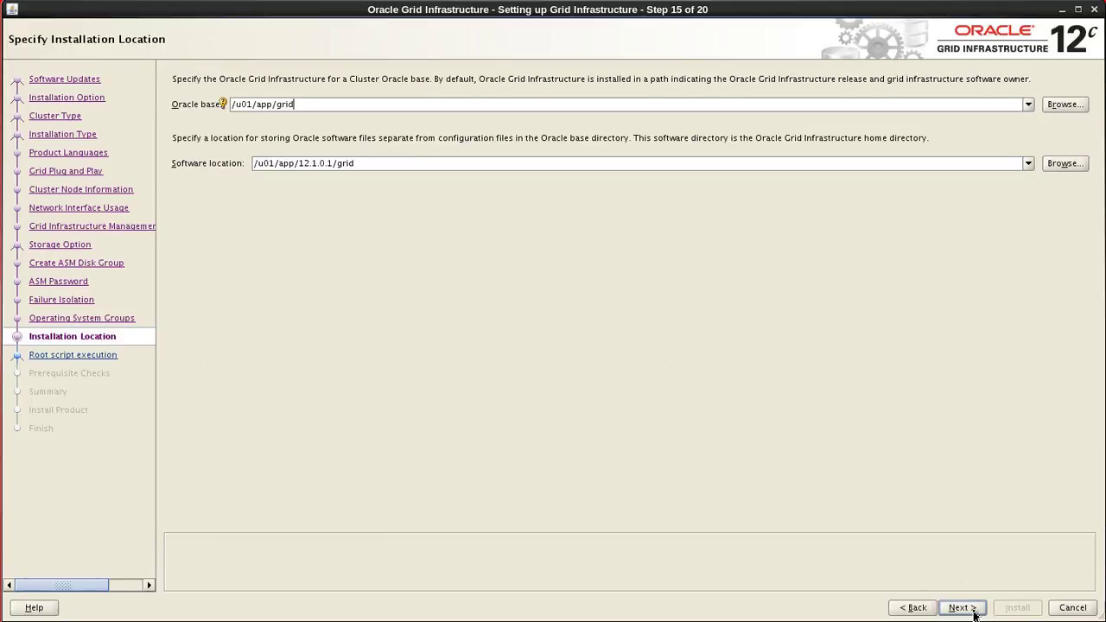
left_click(974, 611)
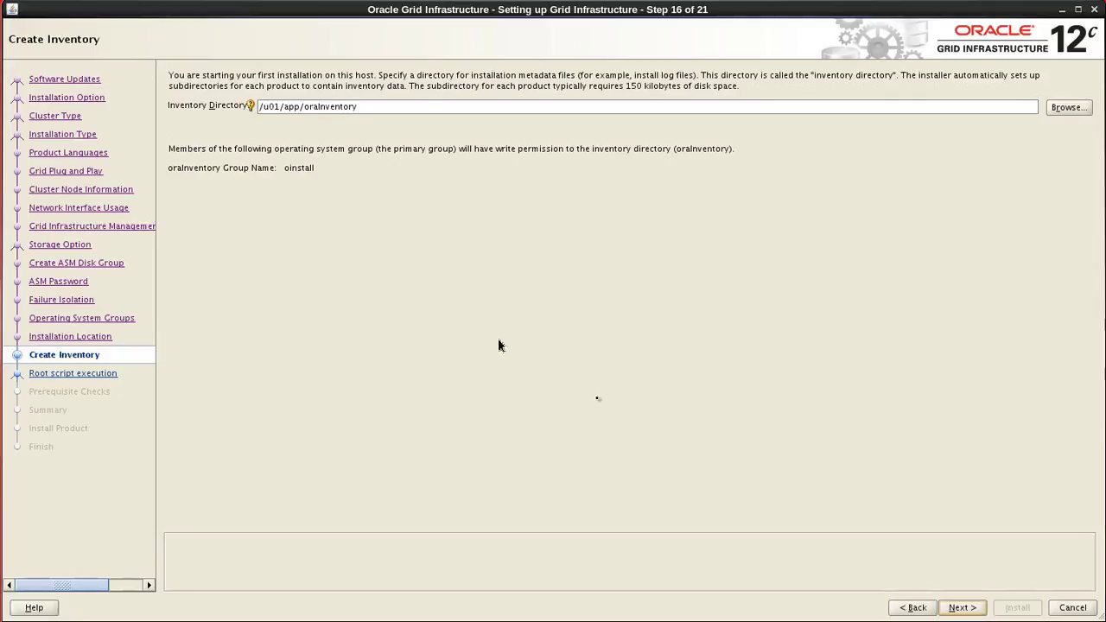
Accept inventory directory /u01/app/oraInventory with group oinstall and reach Root script execution.
left_click(961, 608)
left_click(958, 608)
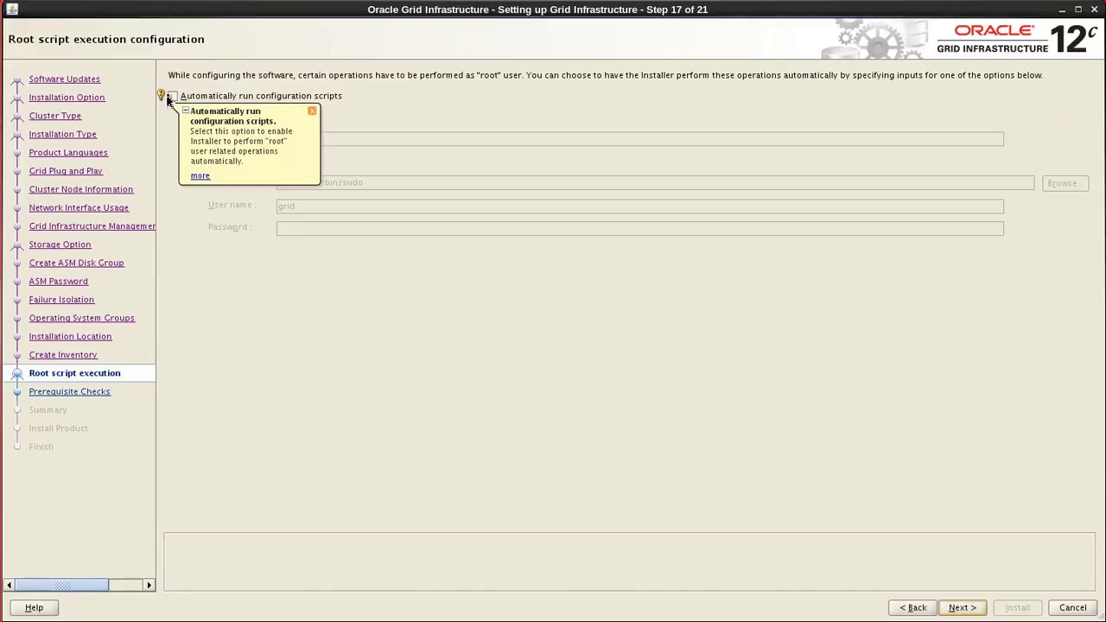
Run configuration scripts automatically using the root user credential and password, then start prerequisite checks.
left_click(172, 96)
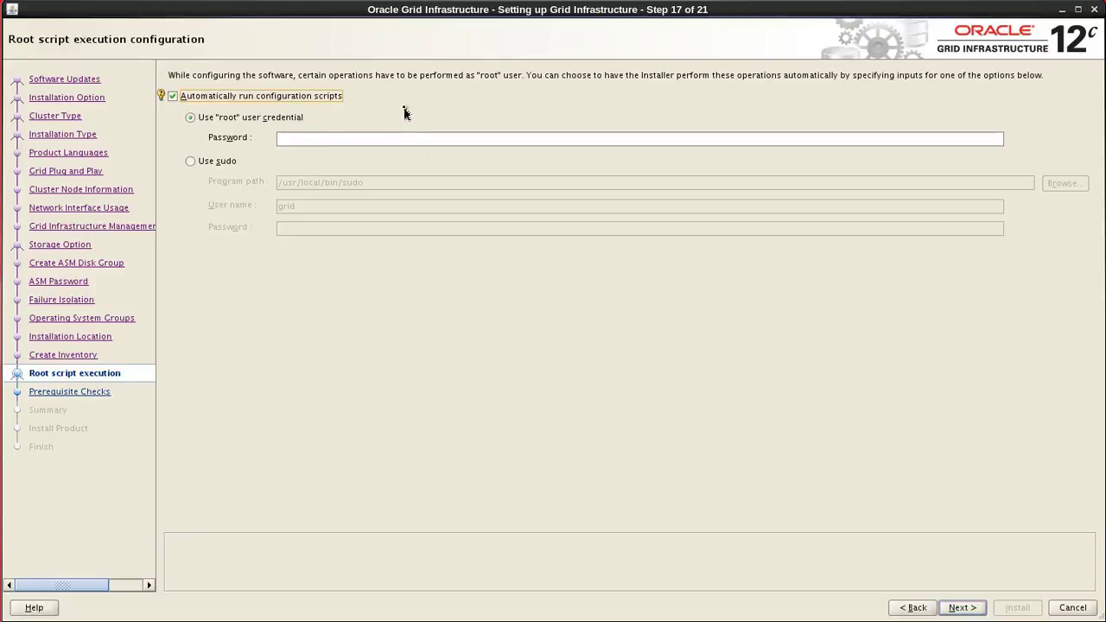
left_click(297, 117)
left_click(298, 138)
left_click(297, 137)
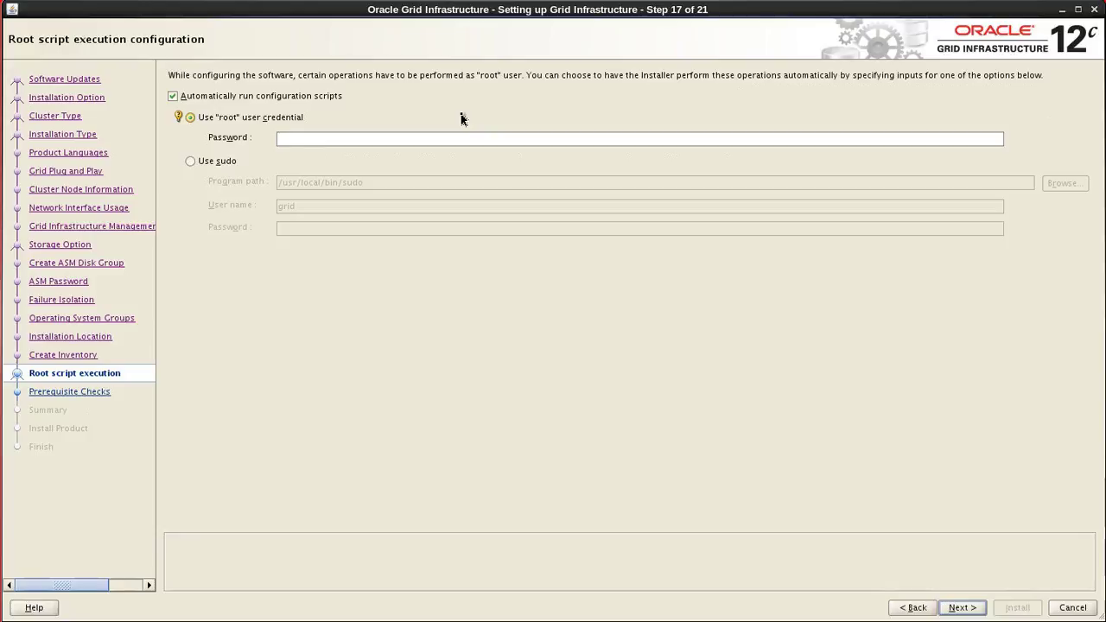
type("•••••••")
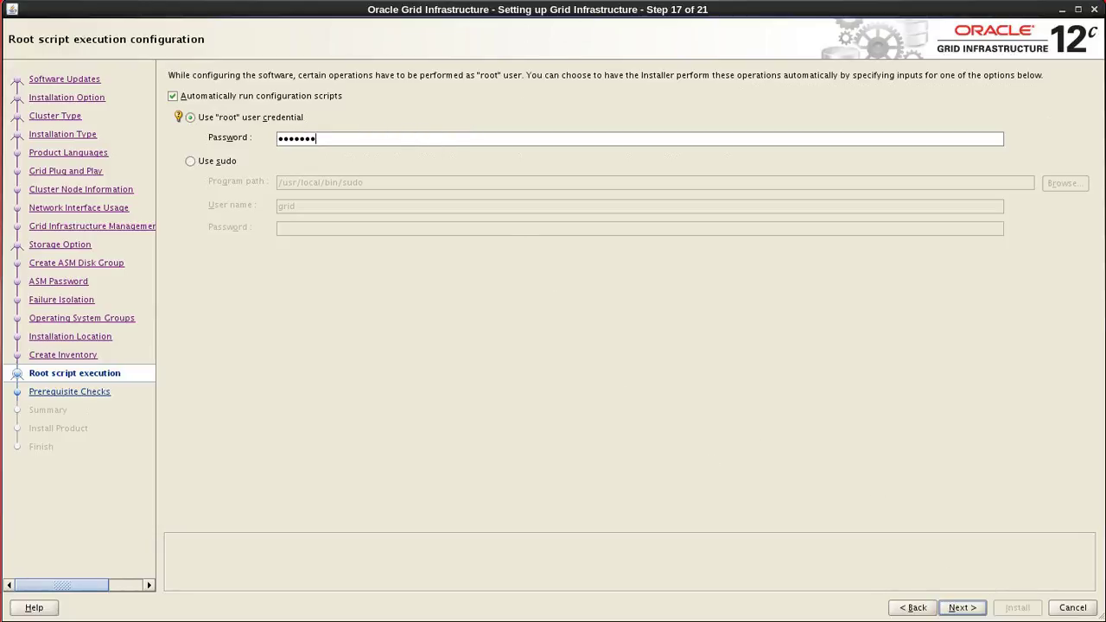
left_click(959, 606)
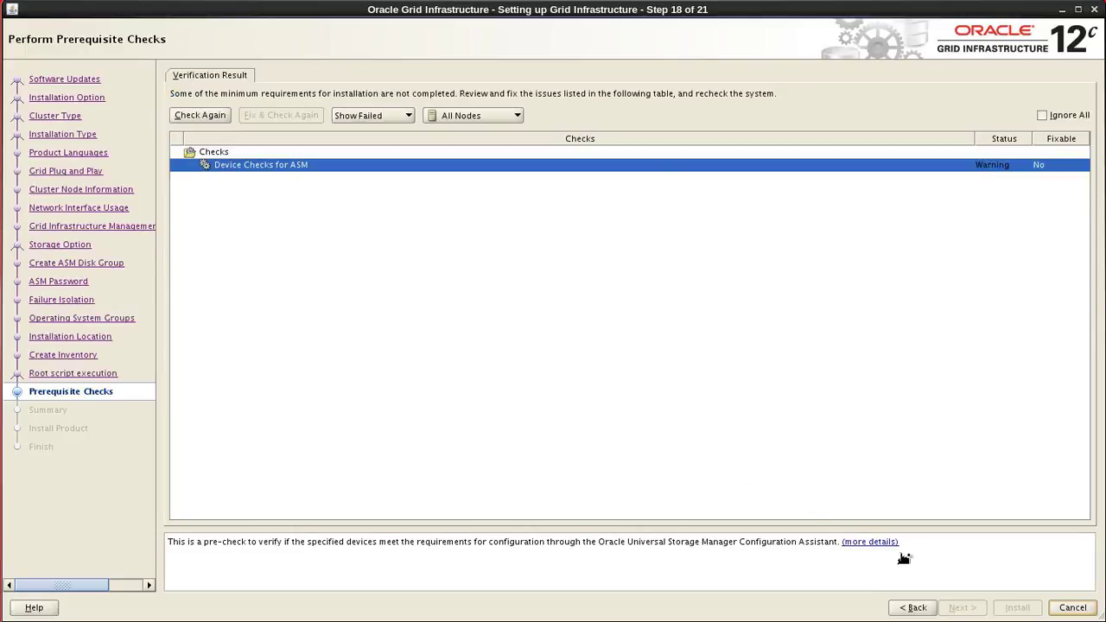
left_click(866, 542)
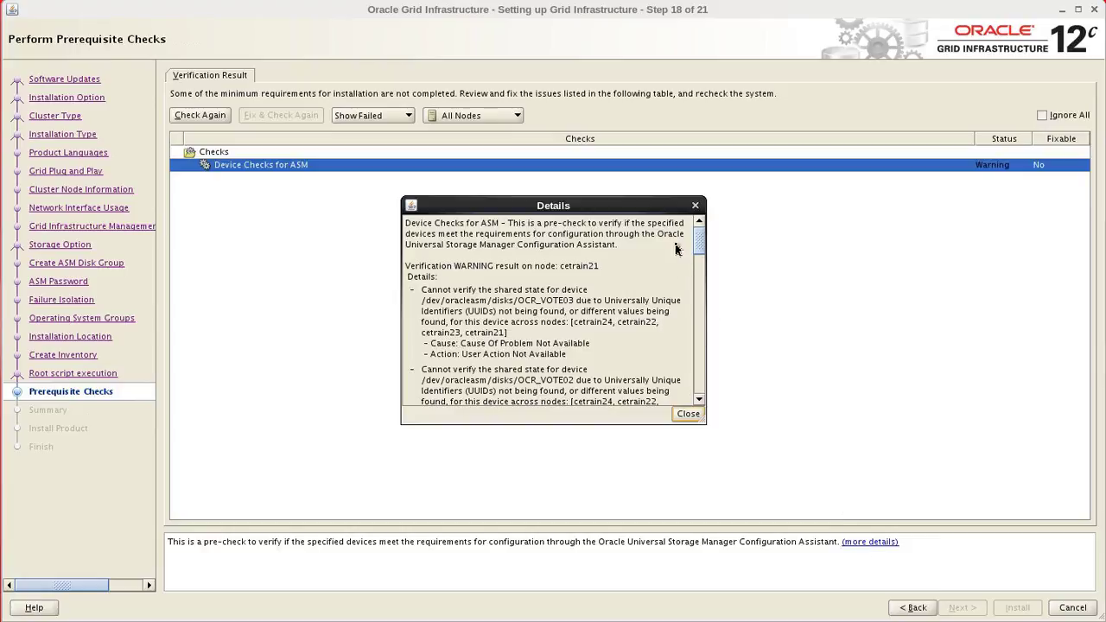
left_click_drag(701, 244, 700, 251)
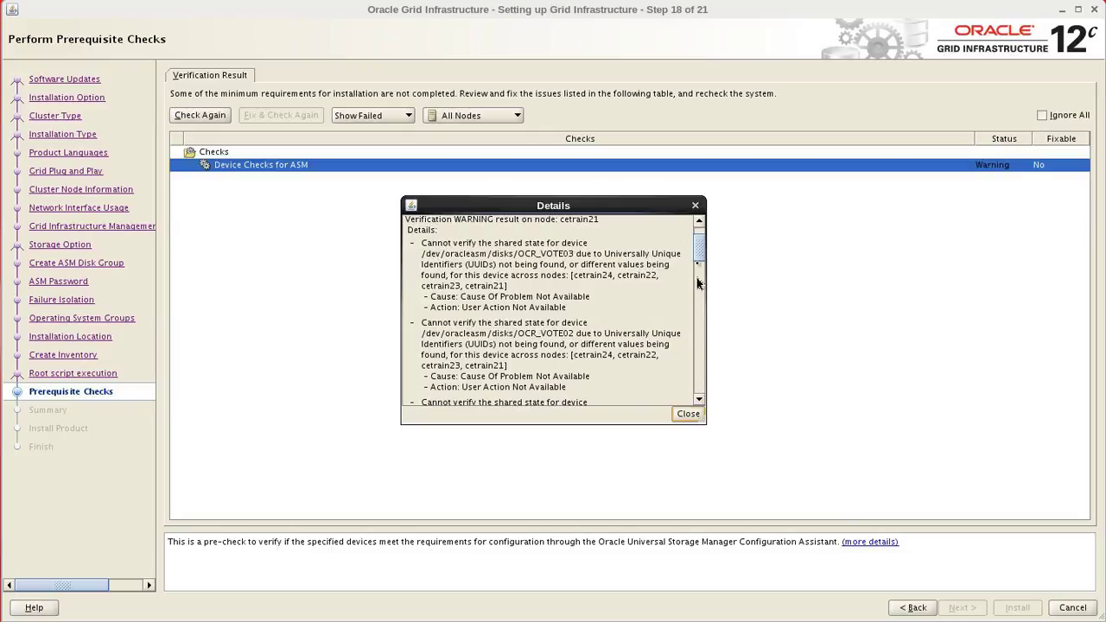
left_click_drag(699, 259, 698, 235)
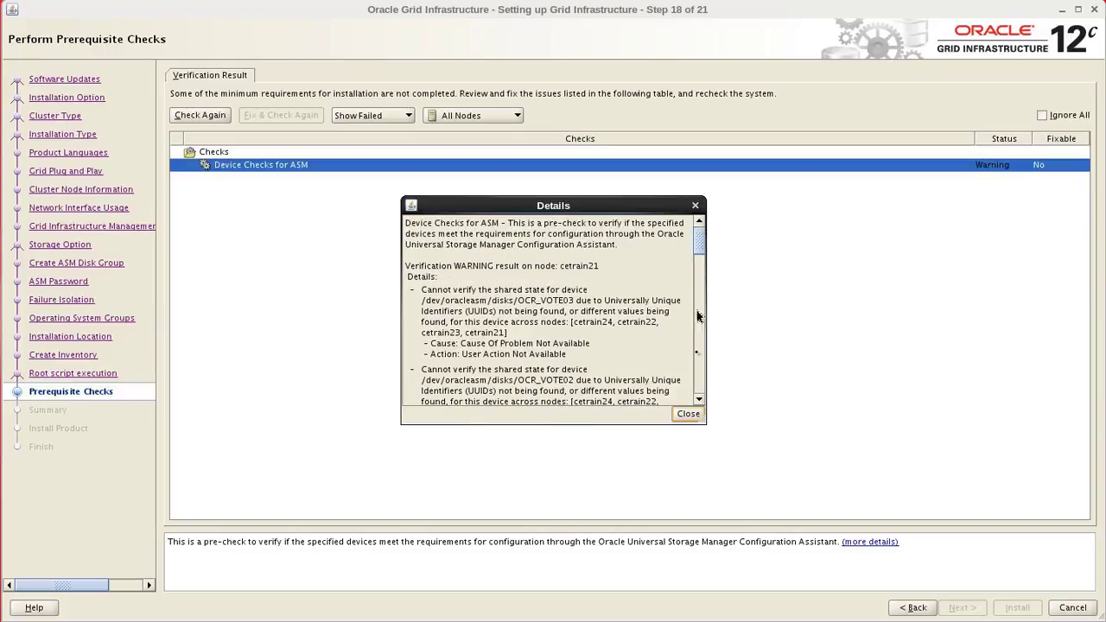
left_click(689, 417)
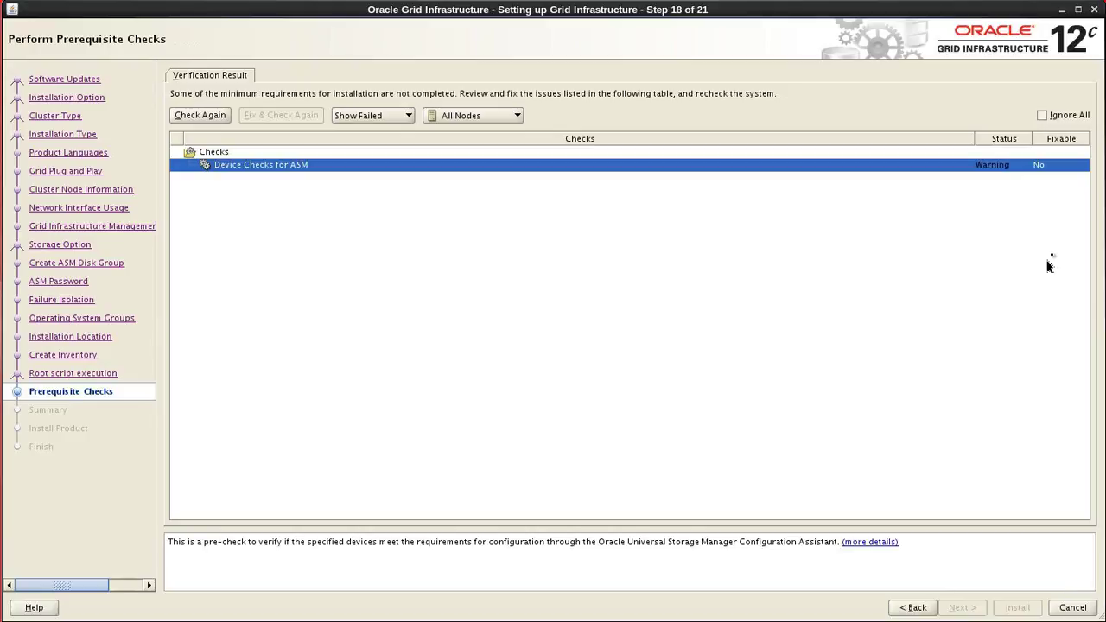
Ignore all failed prerequisite checks, confirming the INS-13016 warning, to reach the Summary page.
left_click(1043, 115)
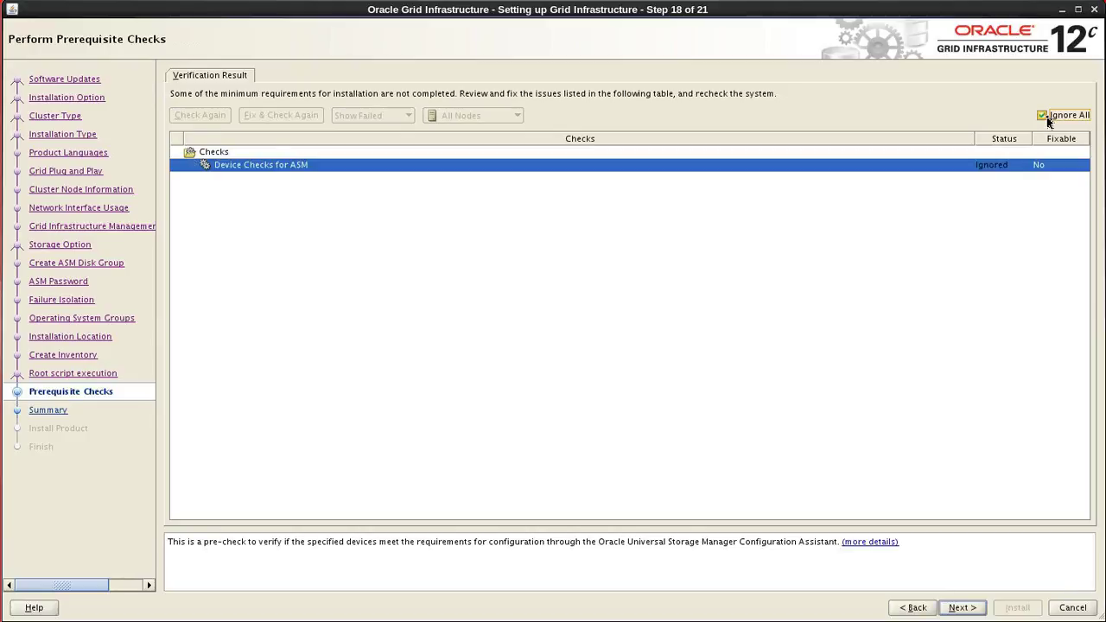
left_click(953, 609)
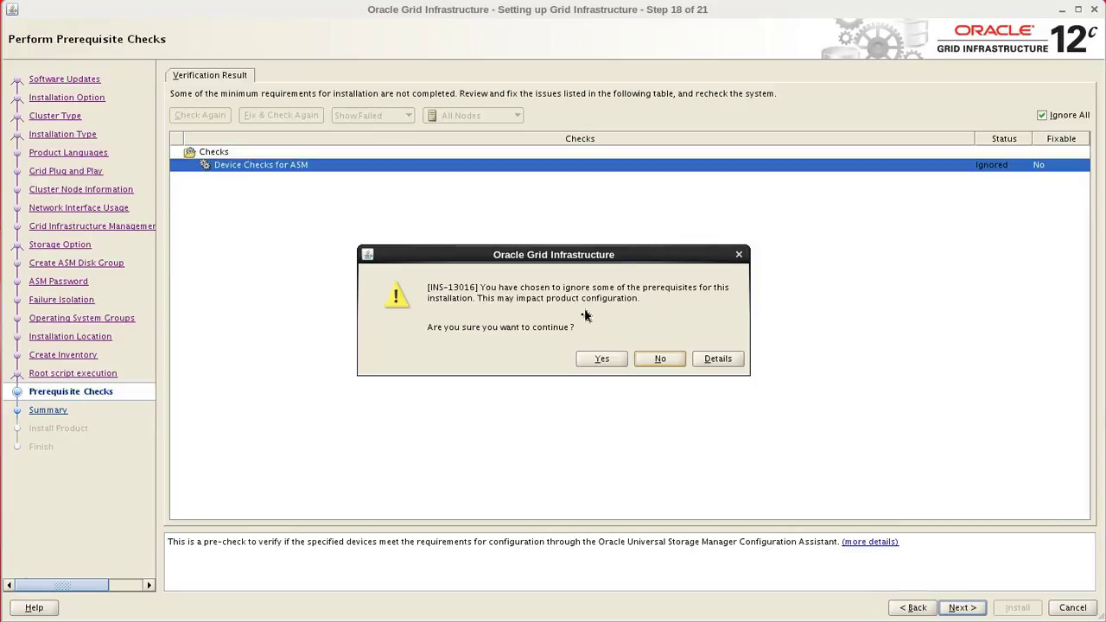
left_click(602, 360)
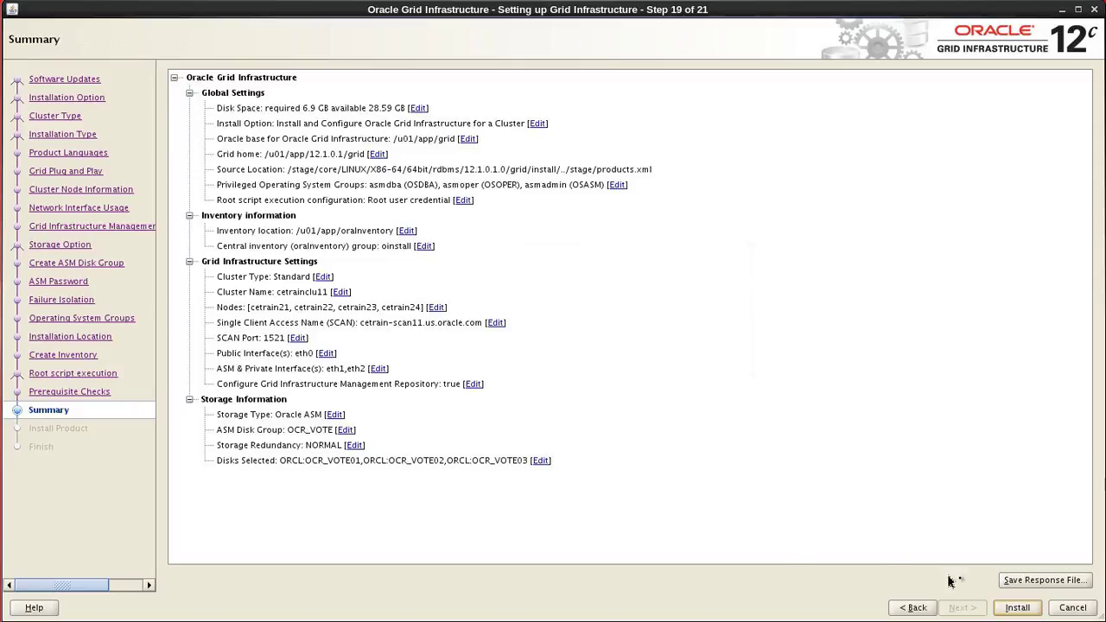
Launch installation of the four-node Standard cluster using ASM disk group OCR_VOTE.
left_click(1019, 608)
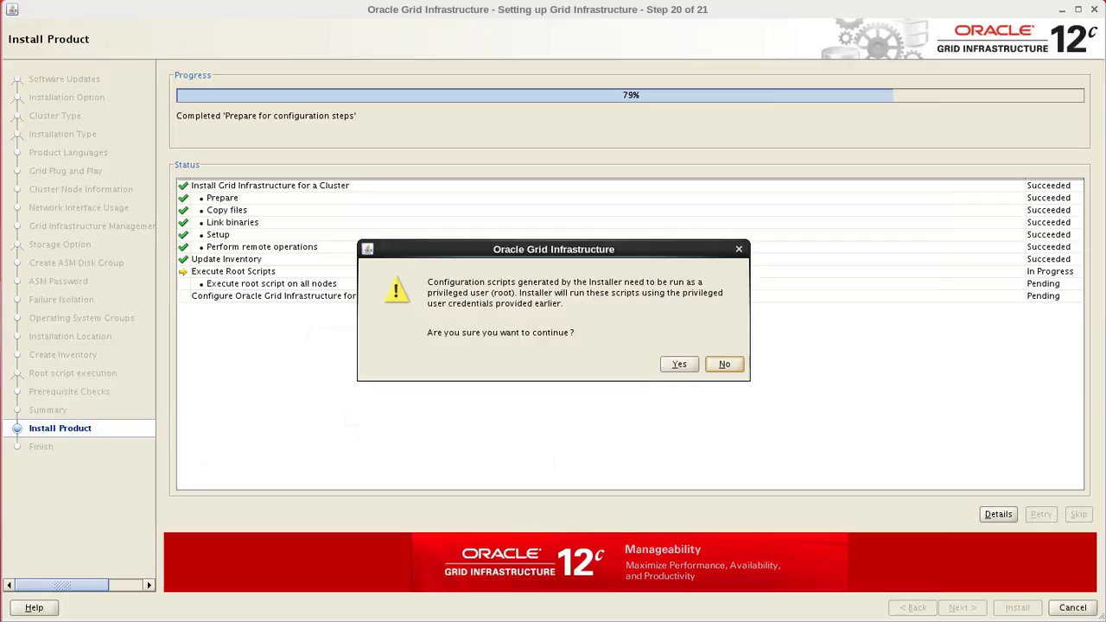
Approve running the root scripts automatically, then close the installer once installation succeeds.
left_click(680, 366)
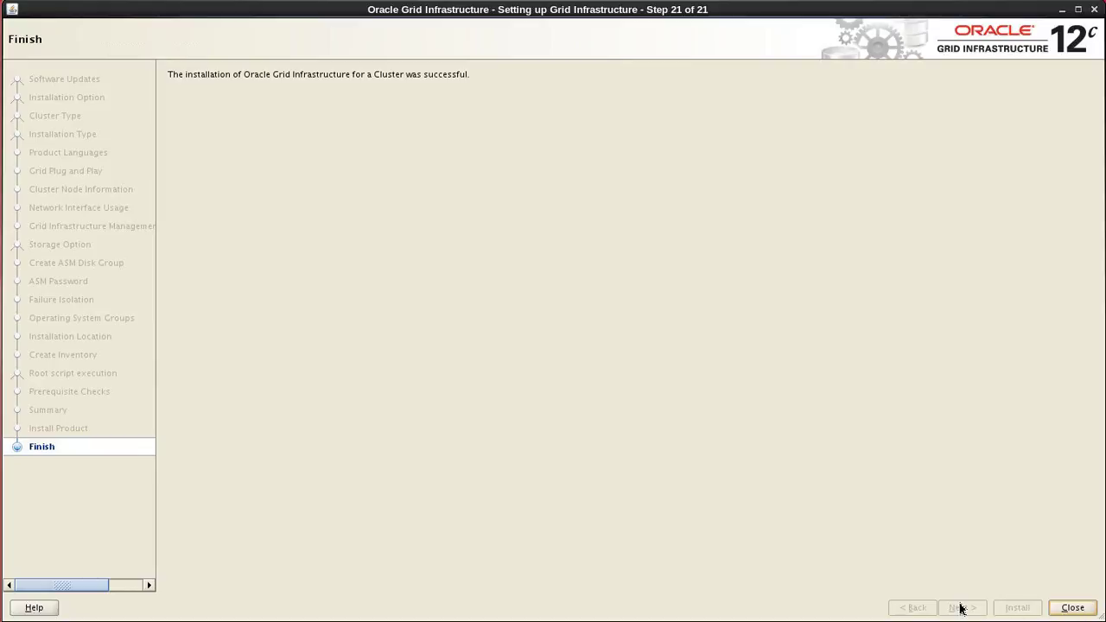
left_click(1072, 608)
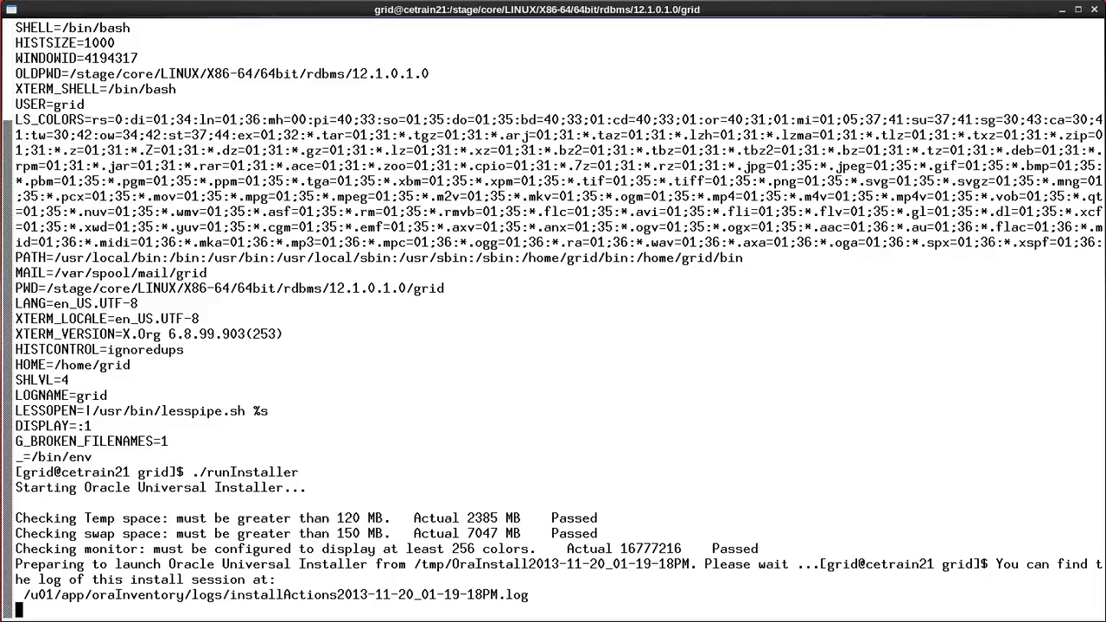